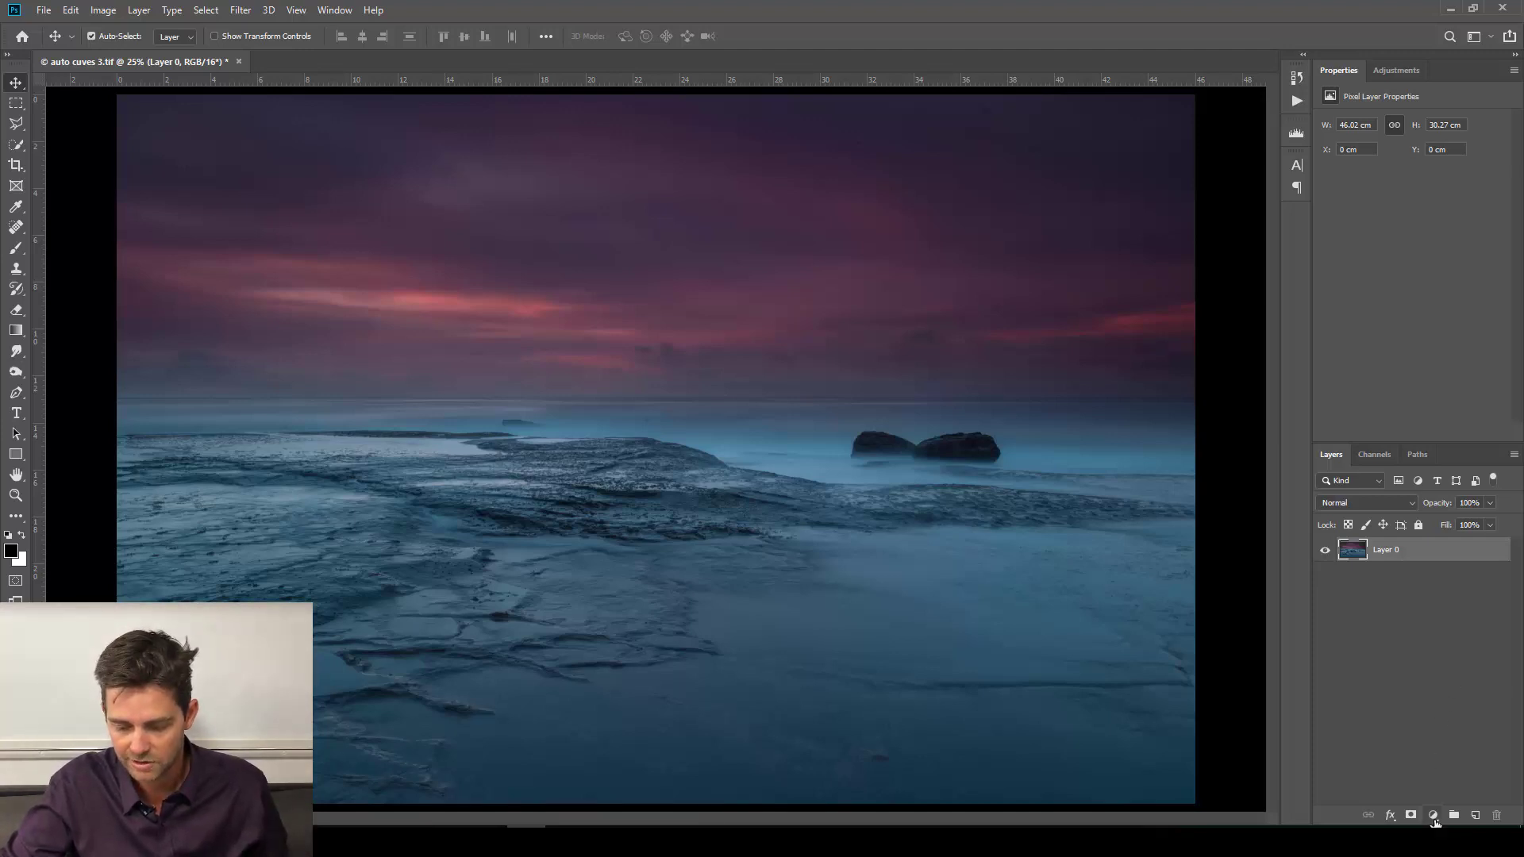
# Add a Curves adjustment layer and apply its Auto brightening curve
pyautogui.click(1434, 816)
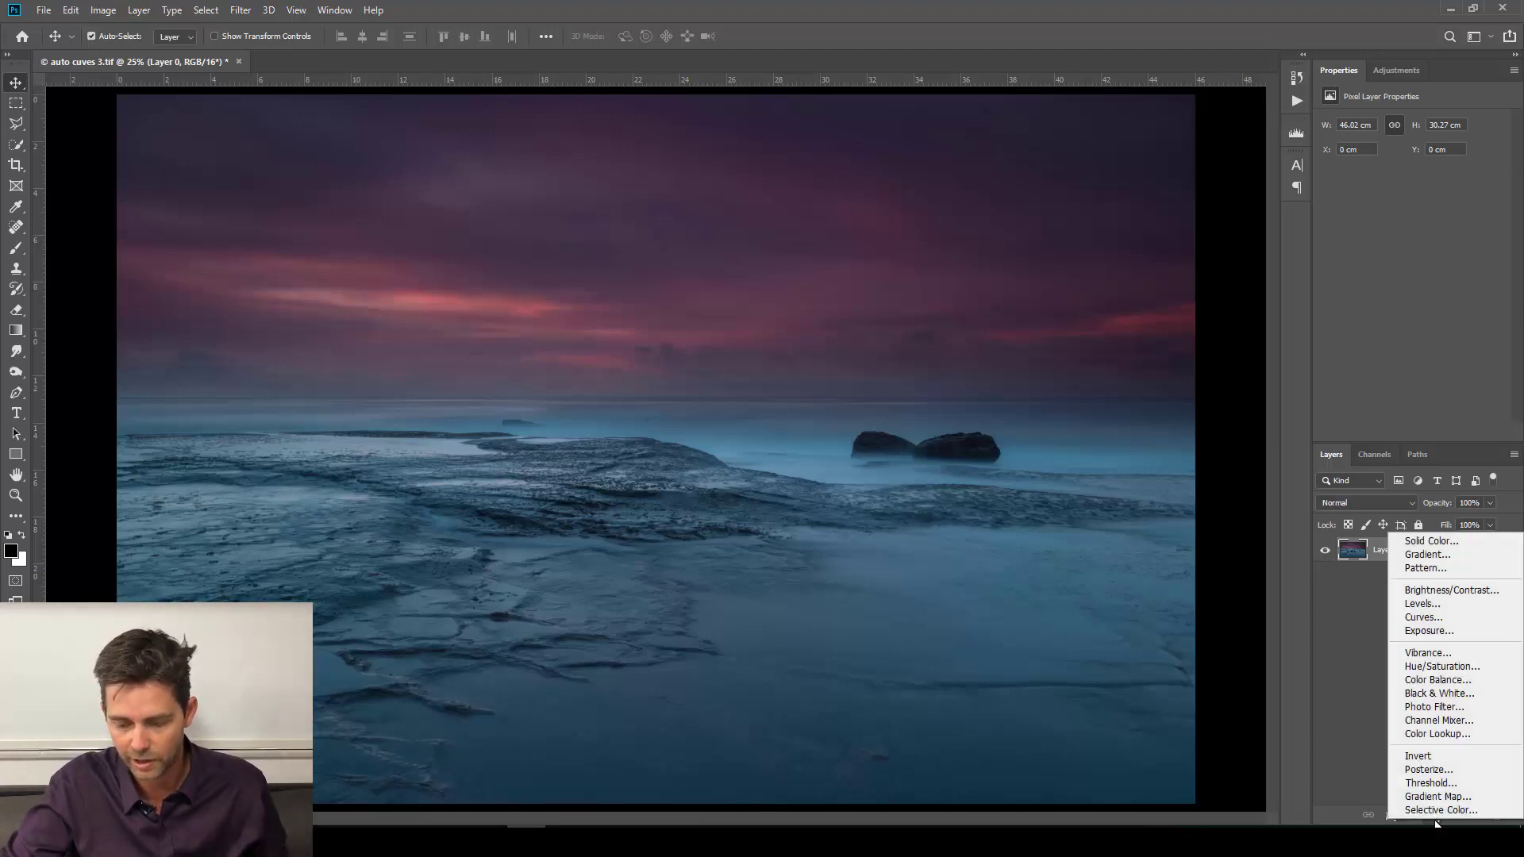
pyautogui.click(1433, 625)
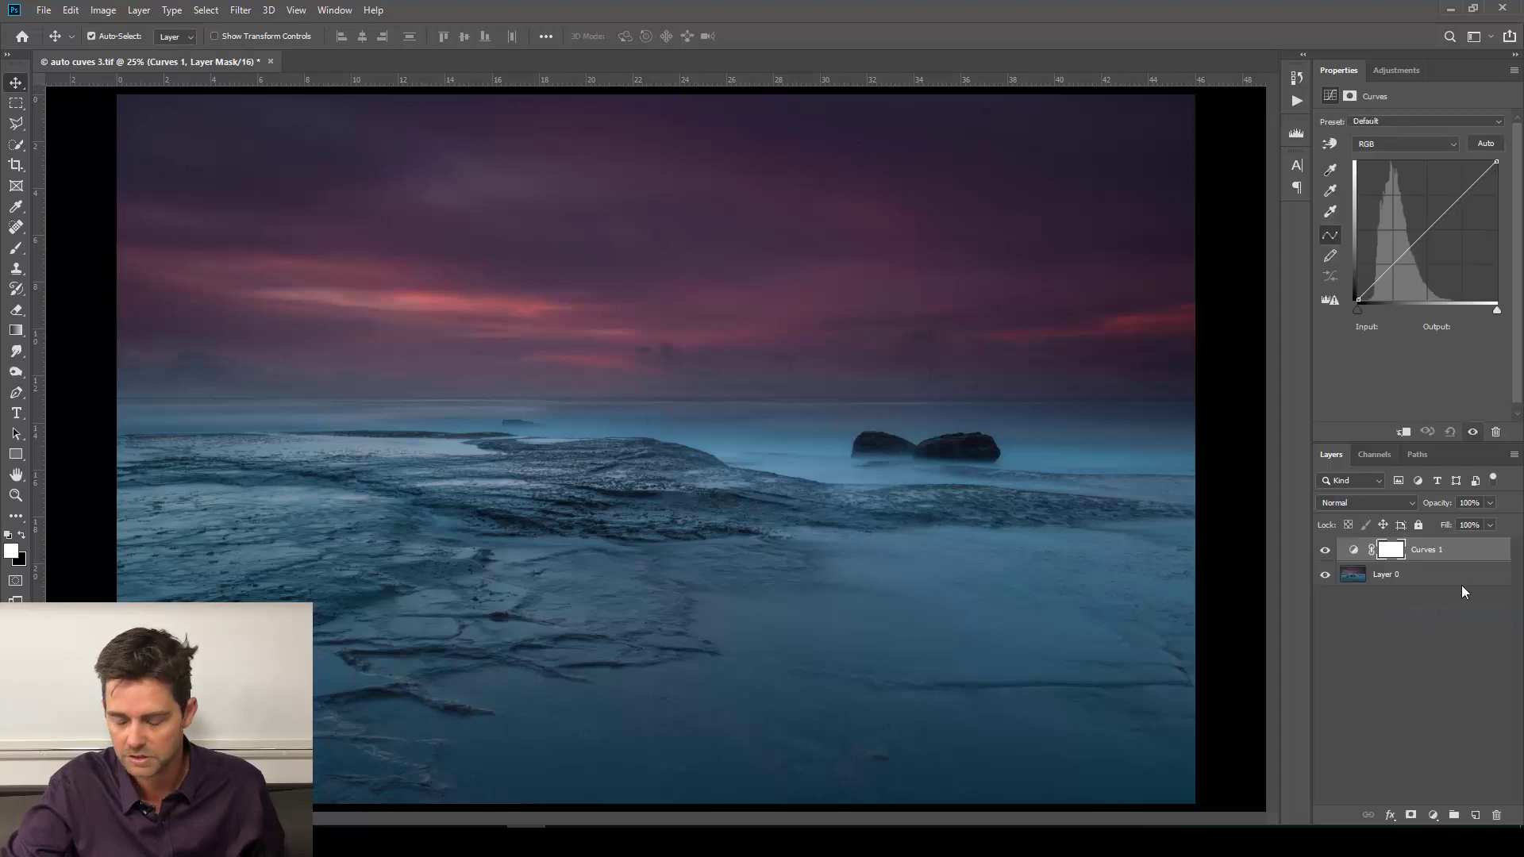
pyautogui.click(1487, 146)
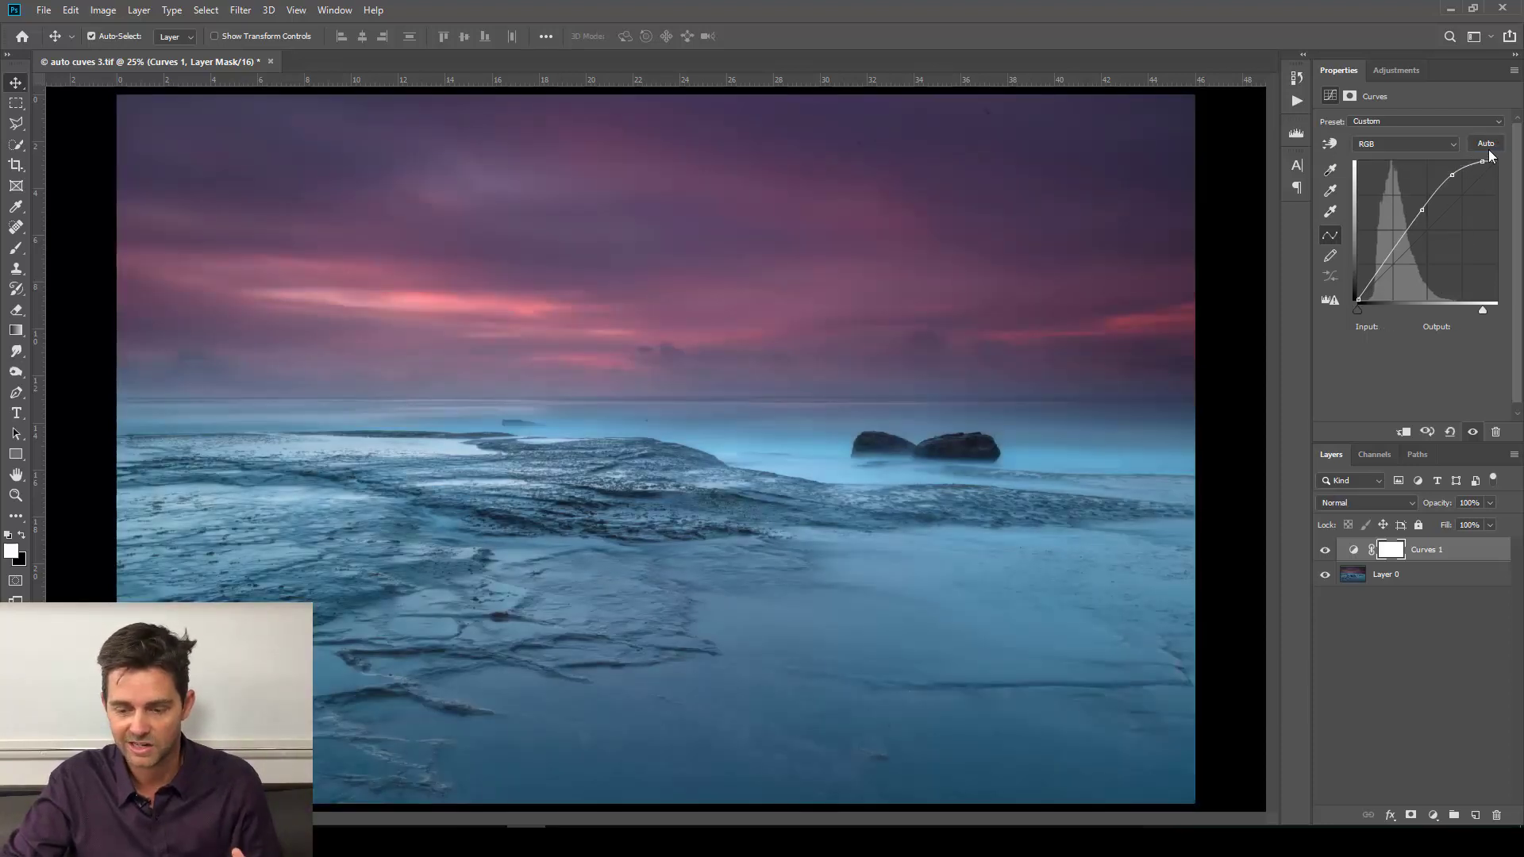
# Compare Curves 1 on and off, then bring up the Auto Color Correction Options
pyautogui.click(1325, 551)
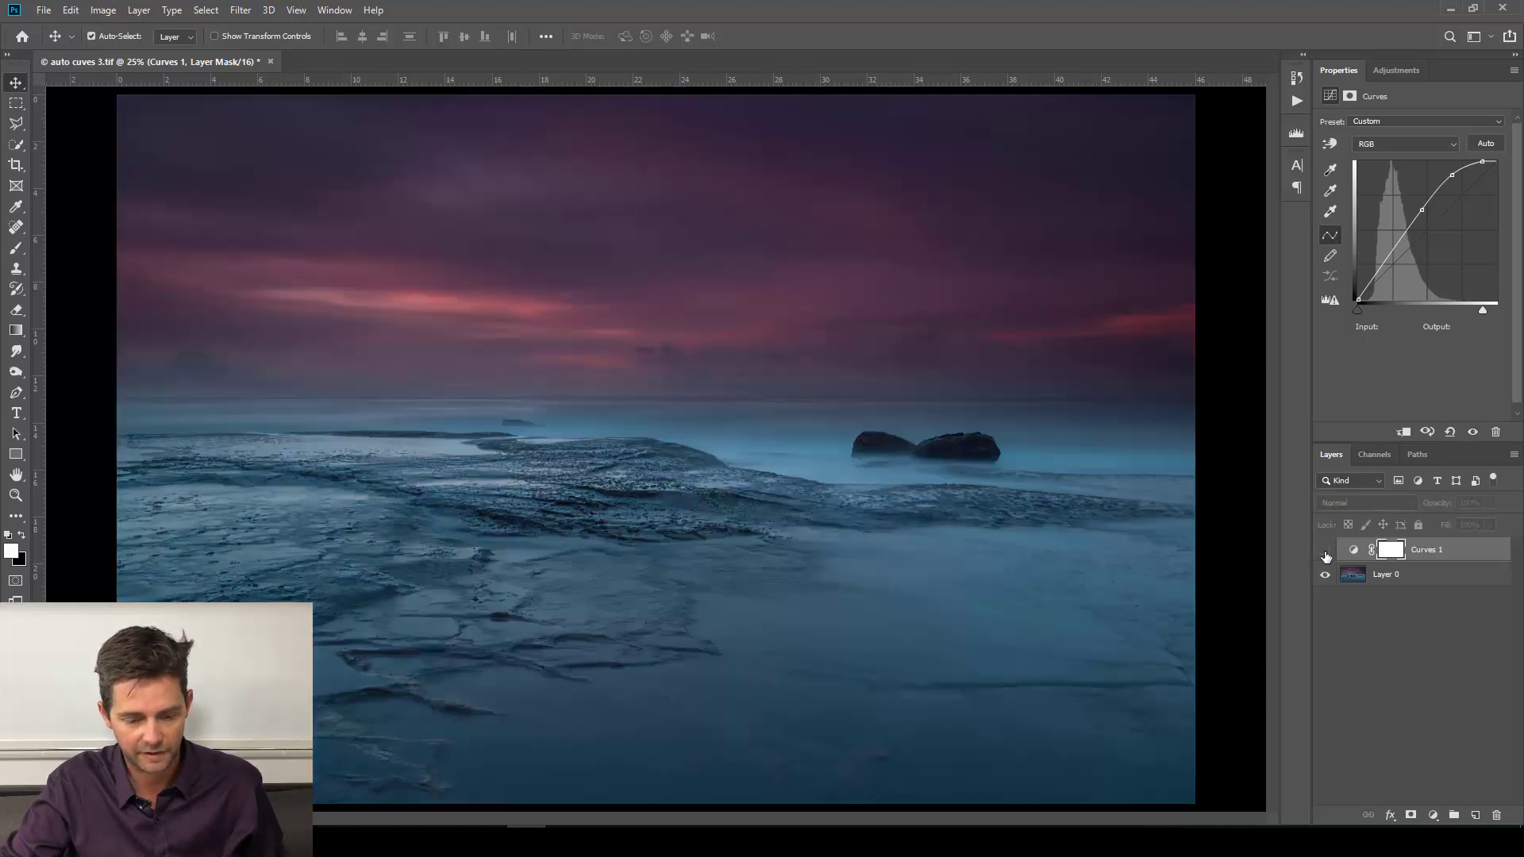
pyautogui.click(1325, 551)
pyautogui.click(1325, 553)
pyautogui.click(1325, 553)
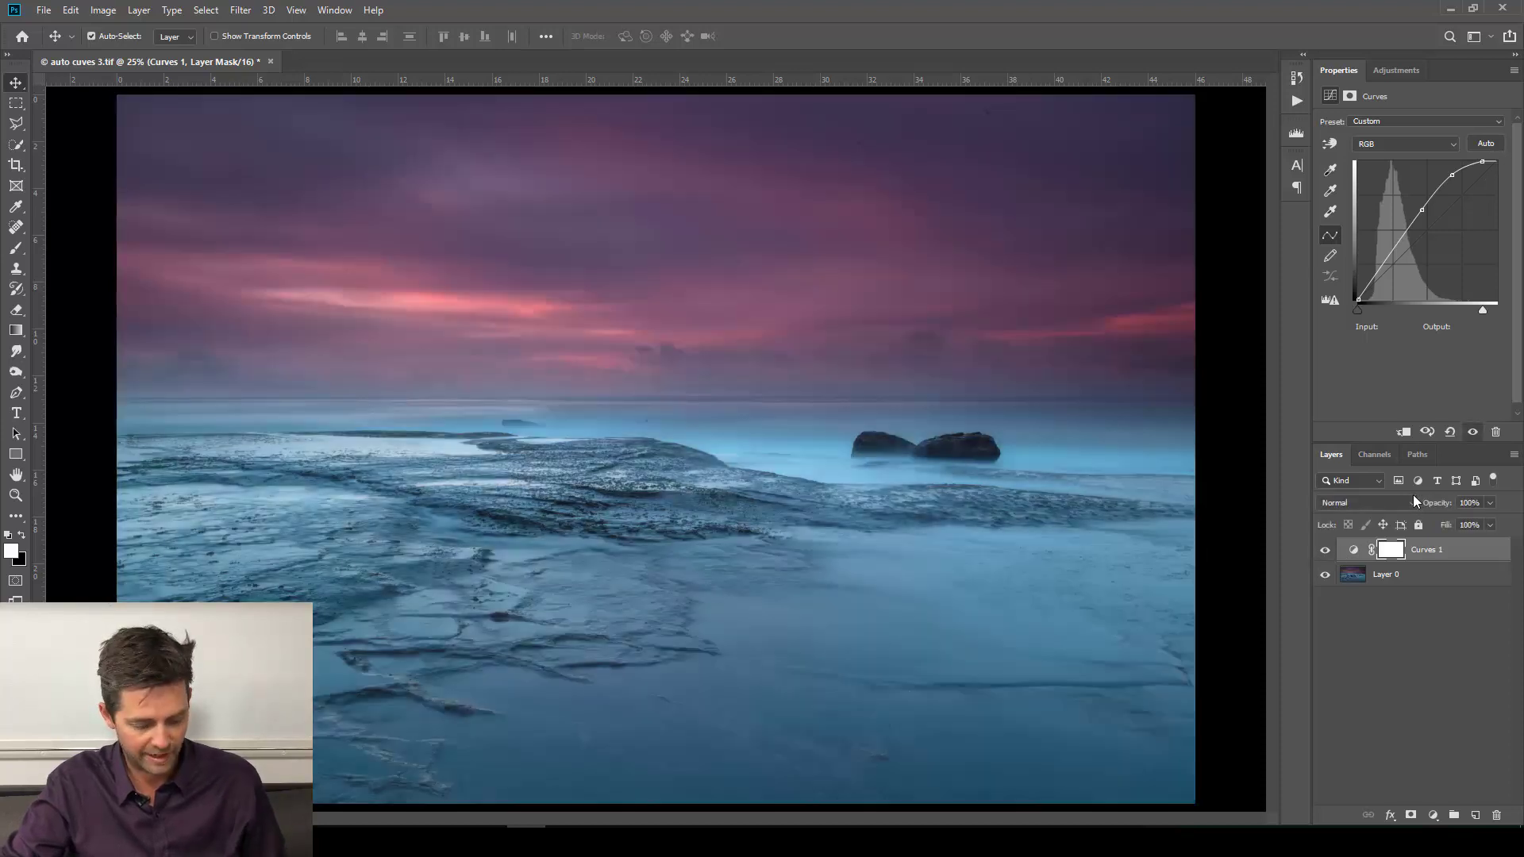
pyautogui.keyDown('alt'); pyautogui.click(1487, 147); pyautogui.keyUp('alt')
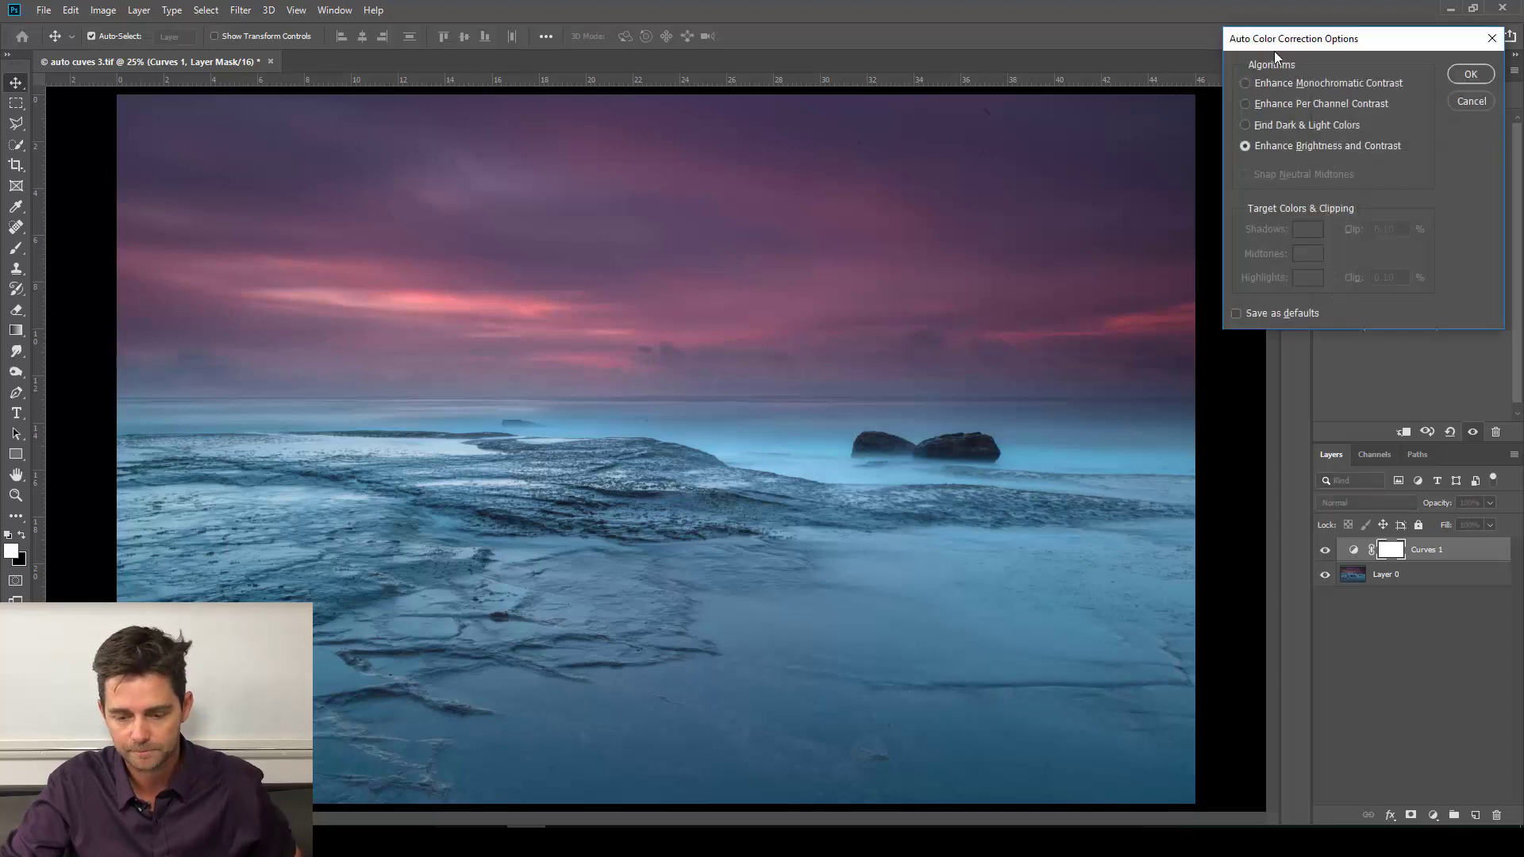
# Try each auto correction algorithm and settle on Find Dark & Light Colors
pyautogui.moveTo(1290, 40); pyautogui.dragTo(1244, 44)
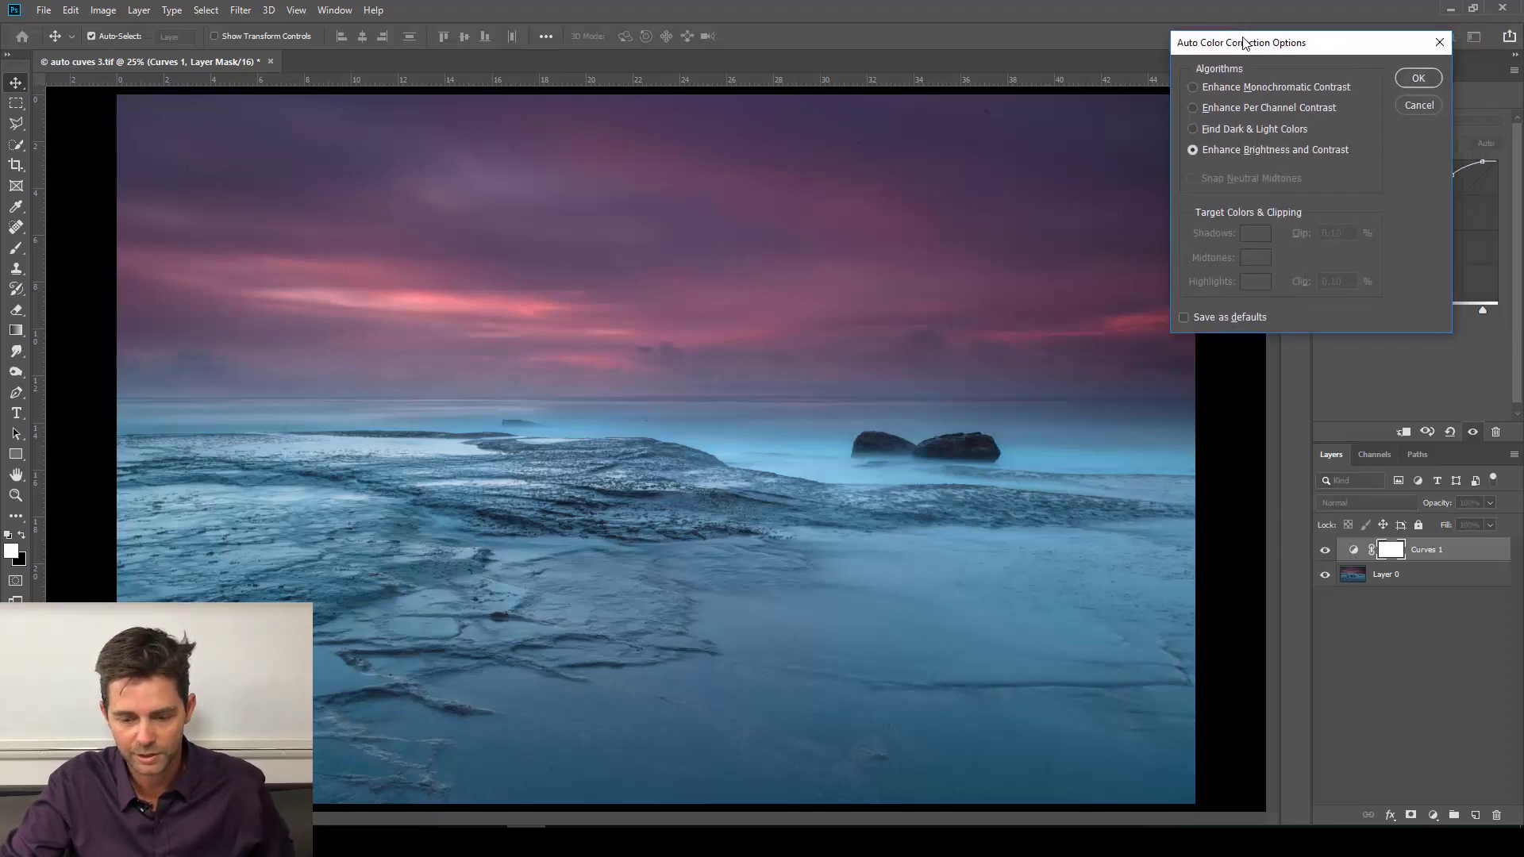
pyautogui.click(1191, 88)
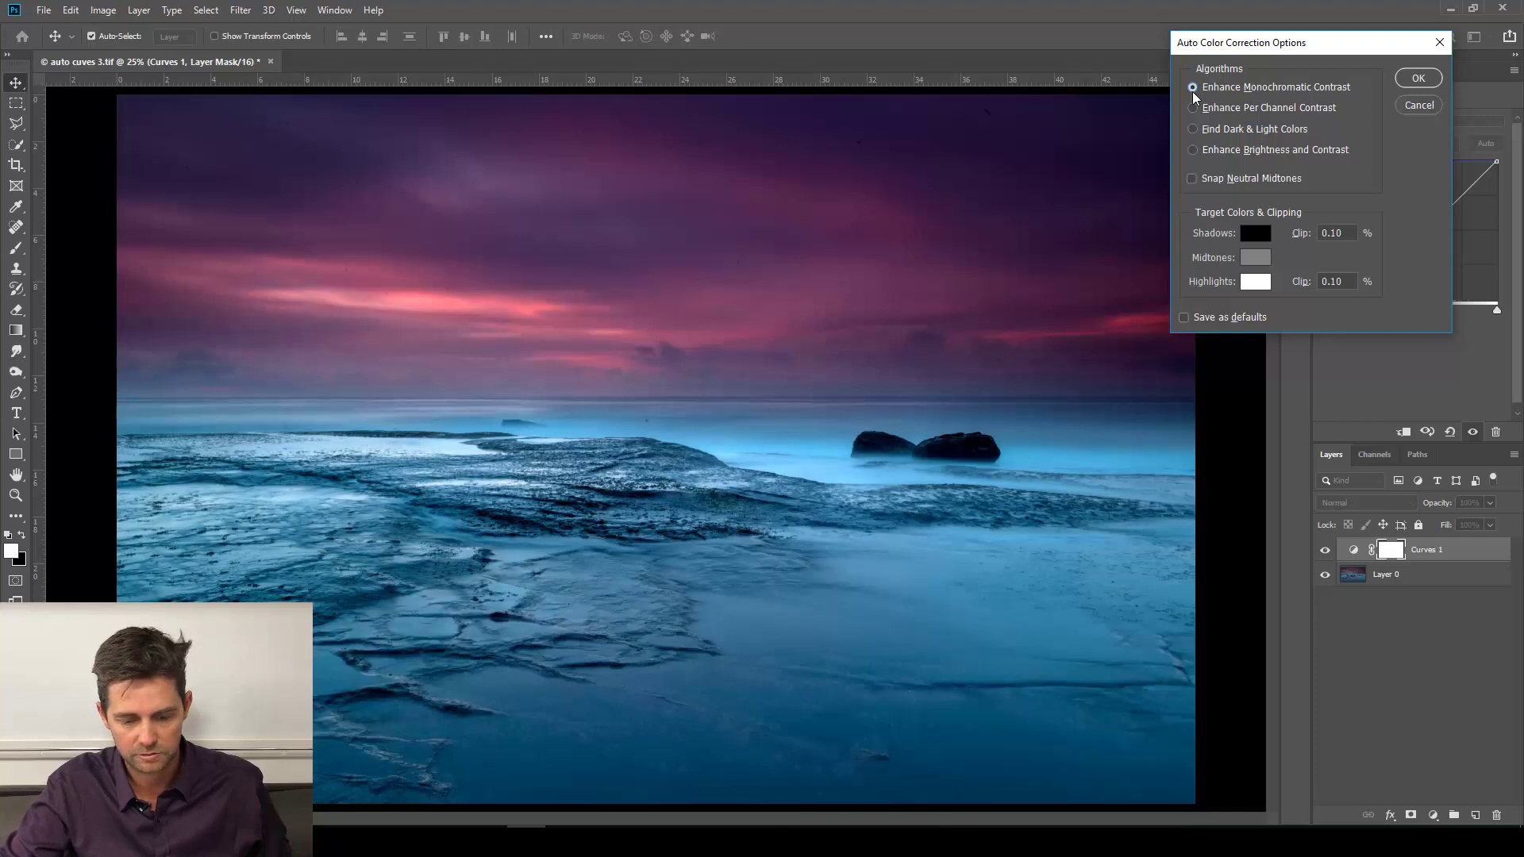
pyautogui.click(1194, 108)
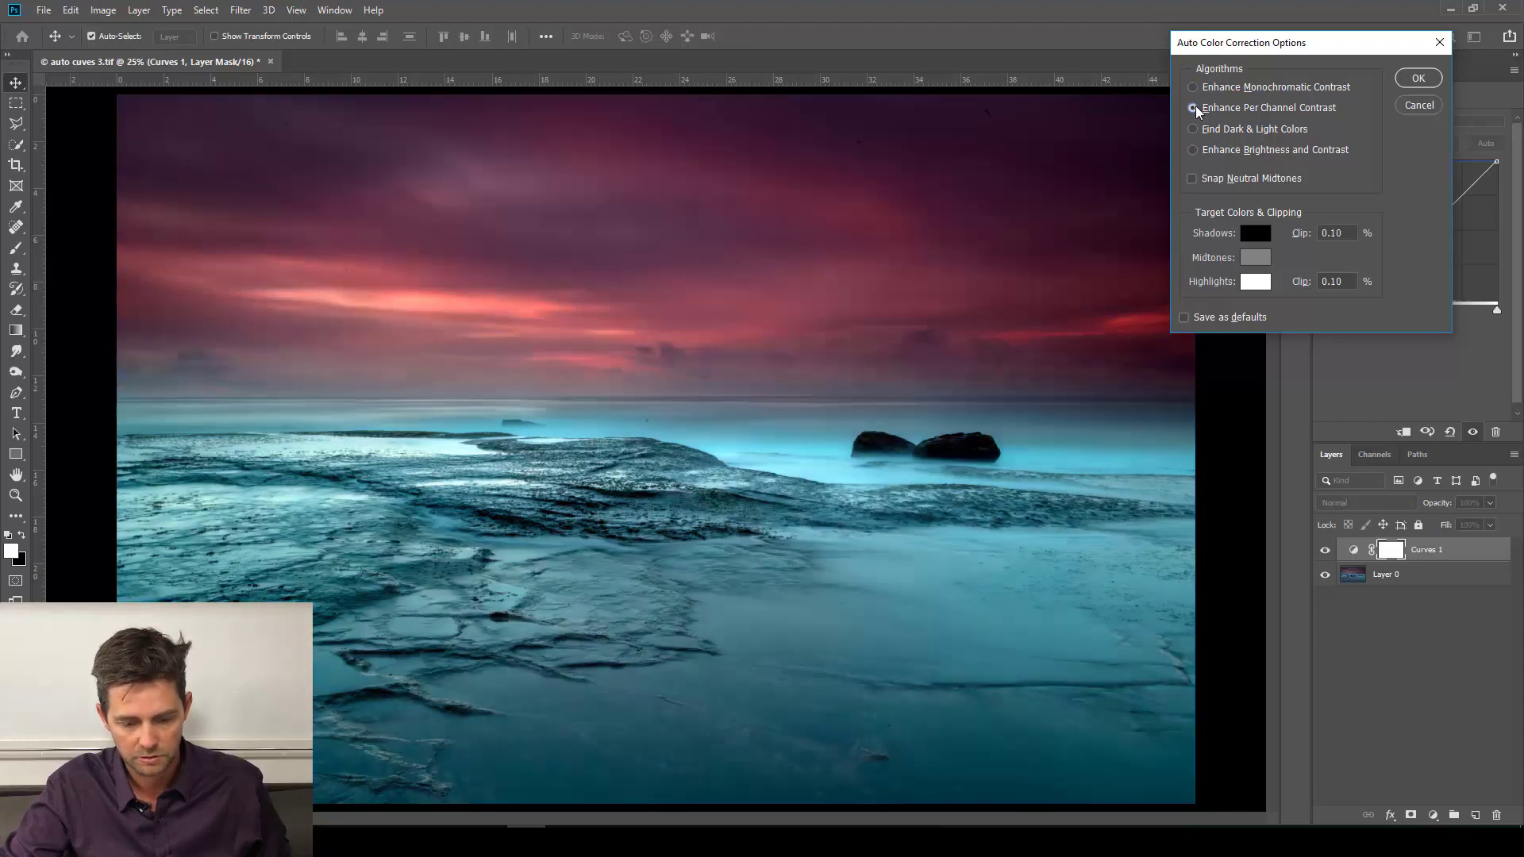
pyautogui.click(1194, 129)
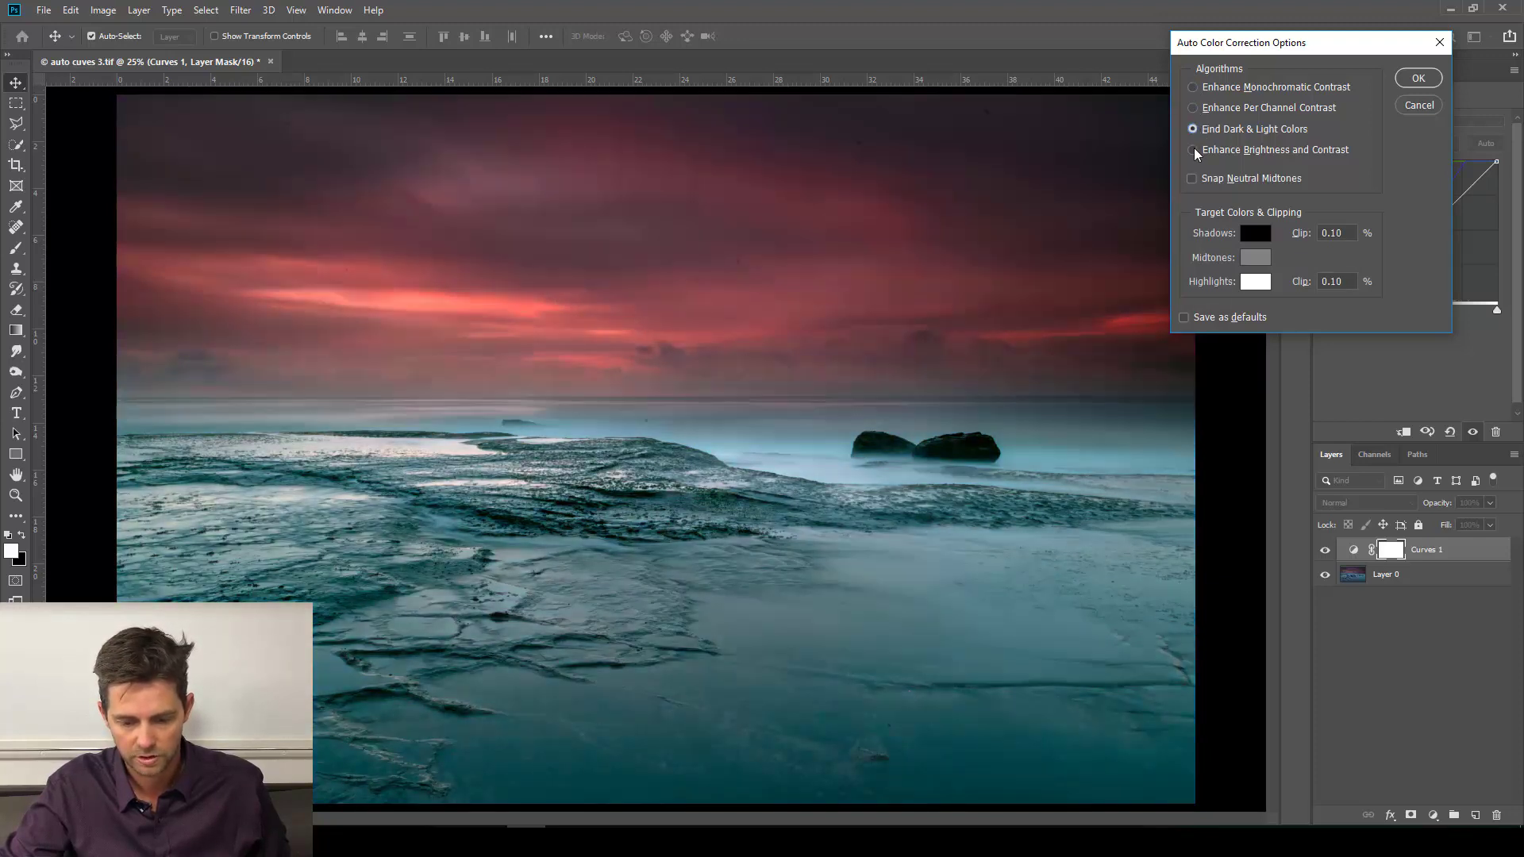
pyautogui.click(1194, 149)
pyautogui.click(1194, 85)
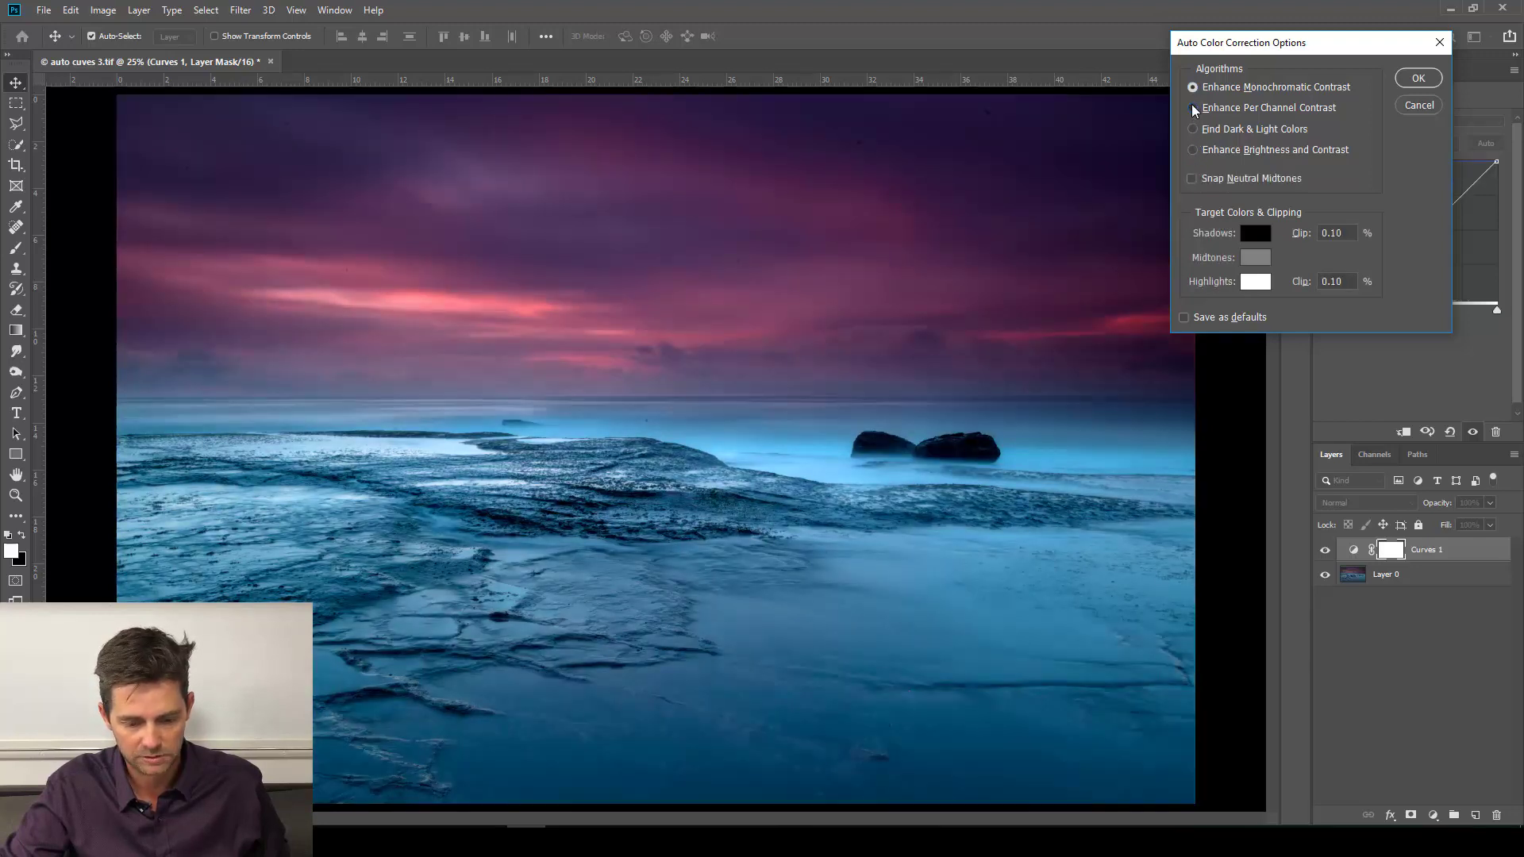
pyautogui.click(1192, 105)
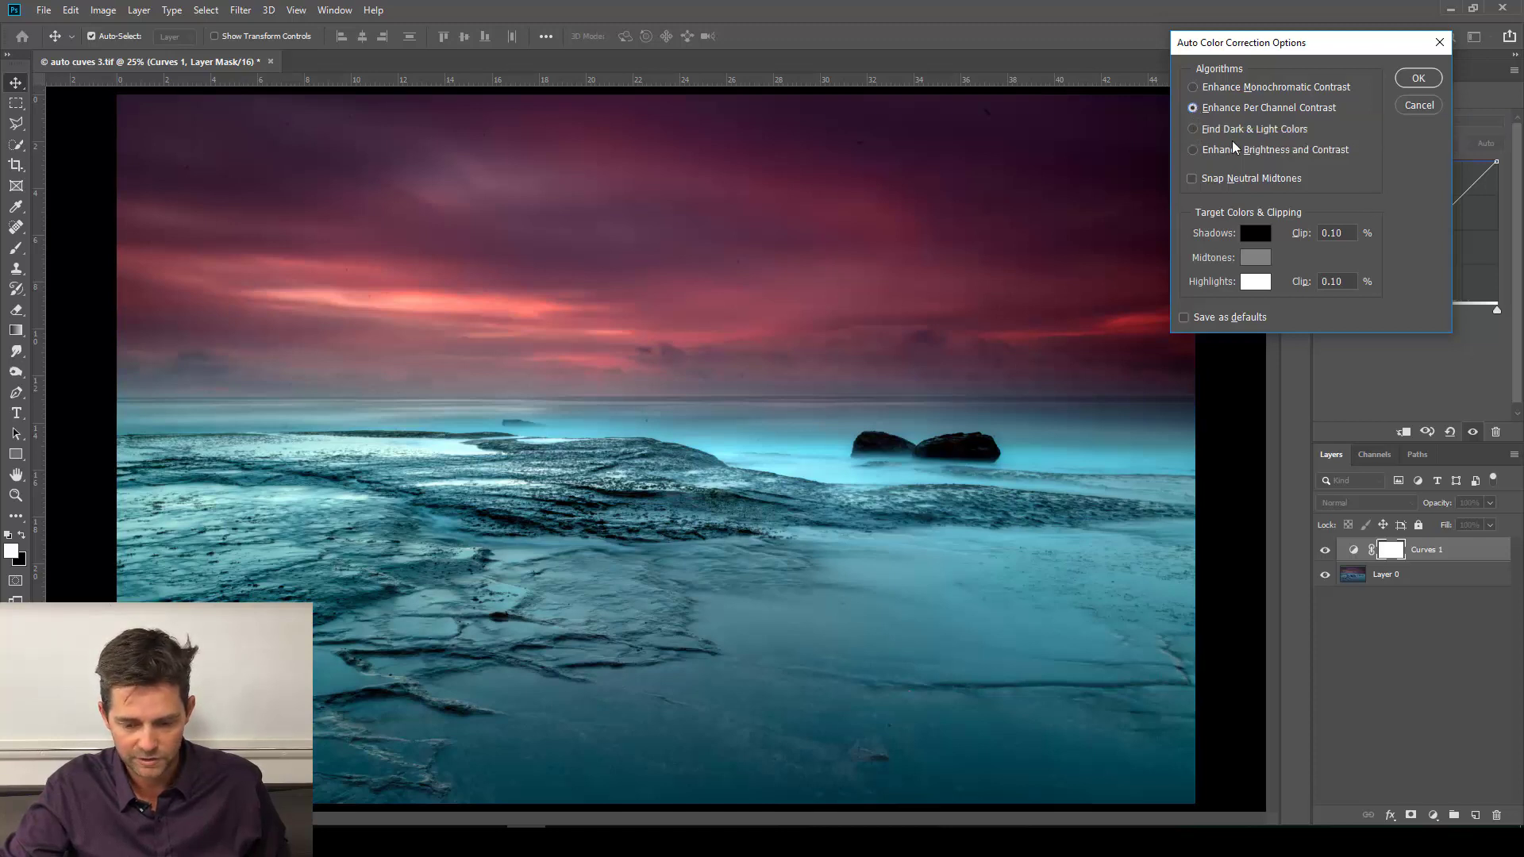
pyautogui.click(1193, 131)
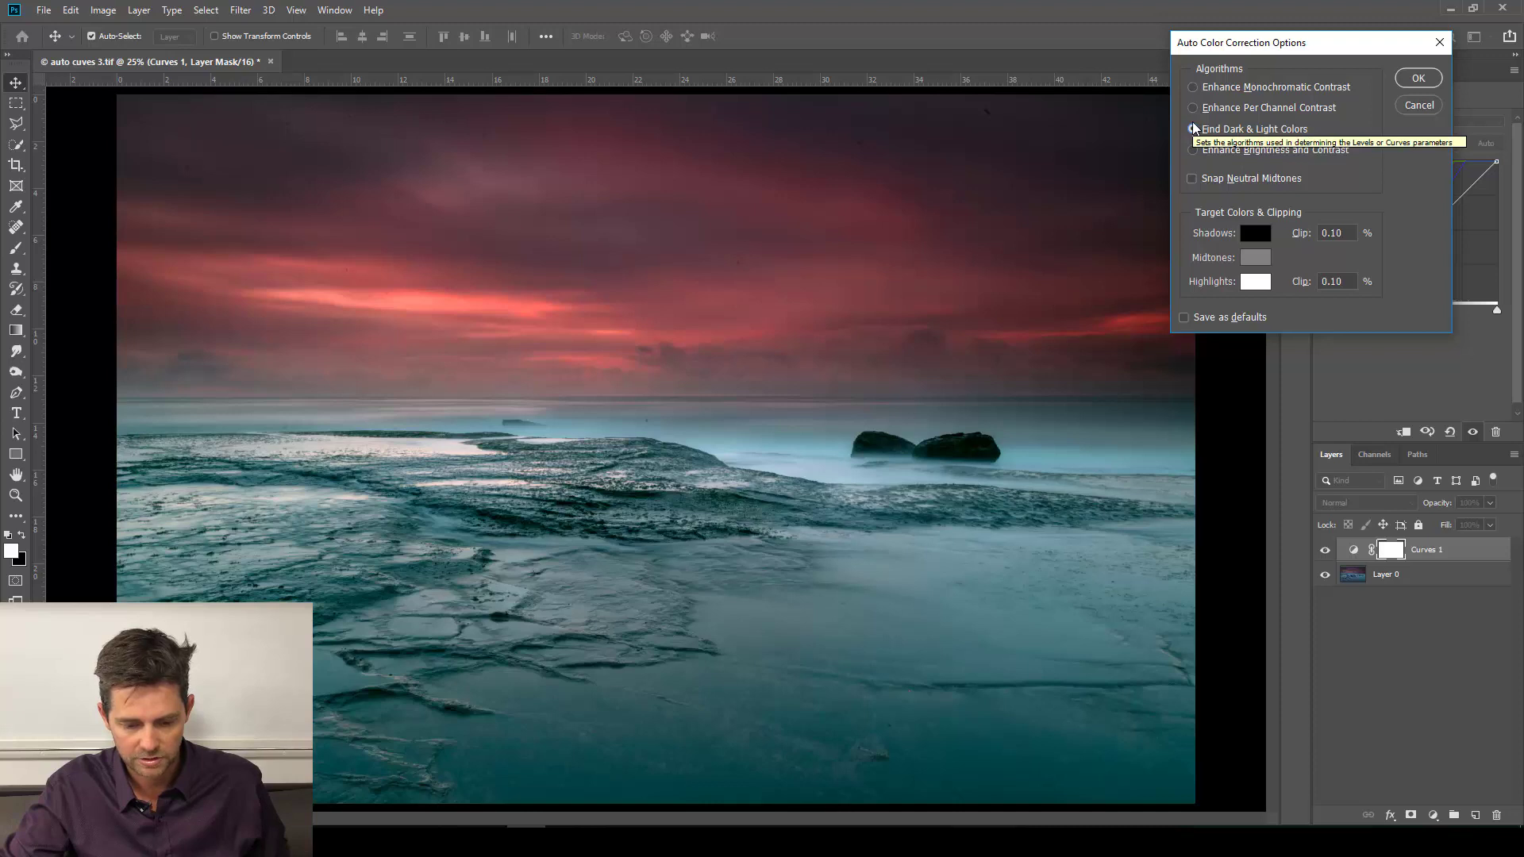
pyautogui.click(1194, 108)
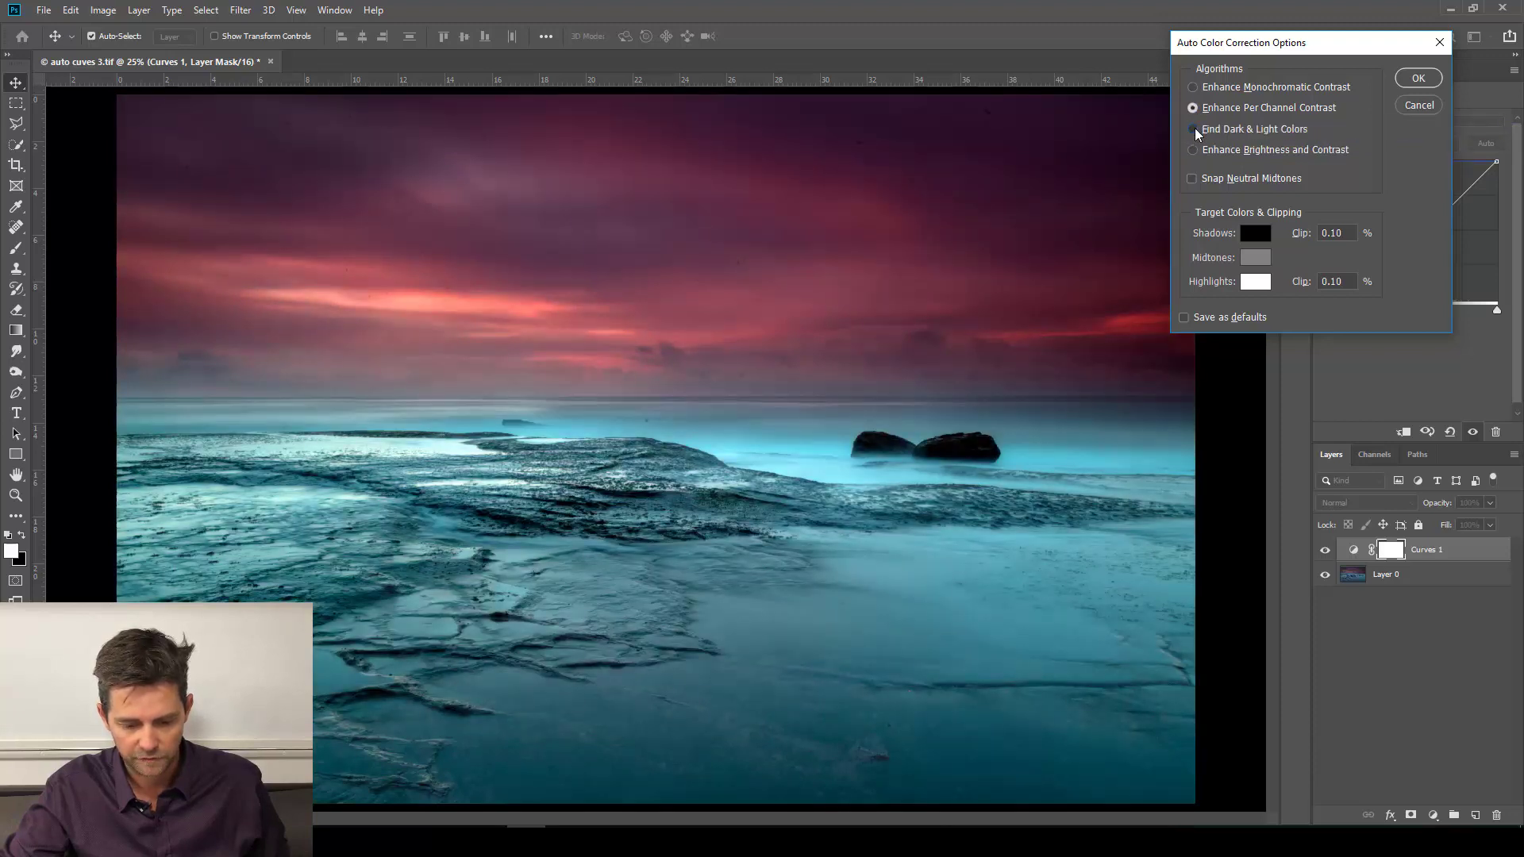
pyautogui.click(1197, 131)
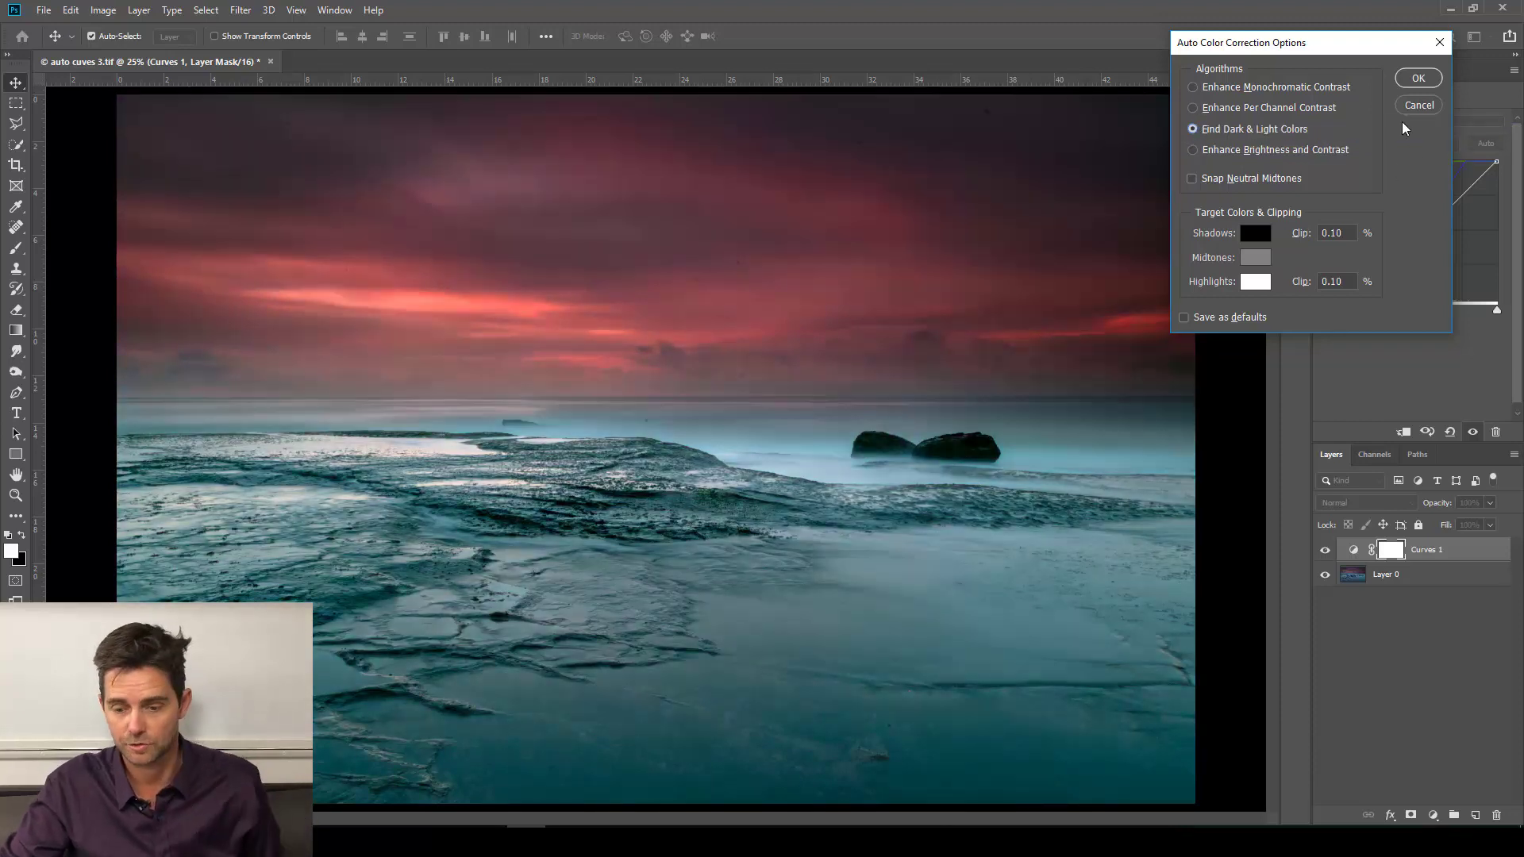
pyautogui.click(1415, 78)
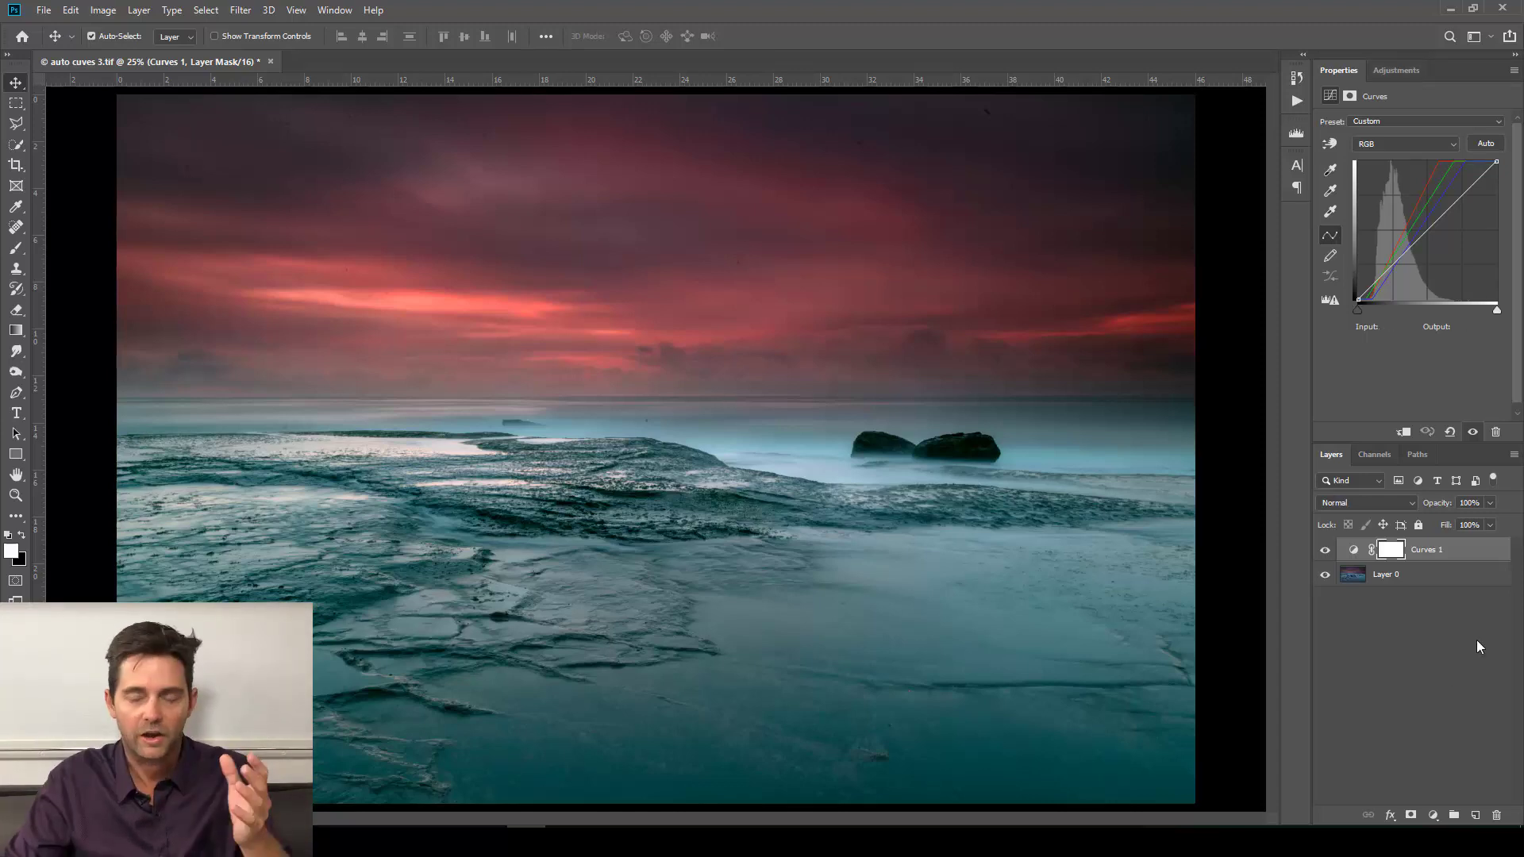
# Toggle Curves 1 visibility to compare the deeper red sky and teal water
pyautogui.click(1326, 550)
pyautogui.click(1327, 550)
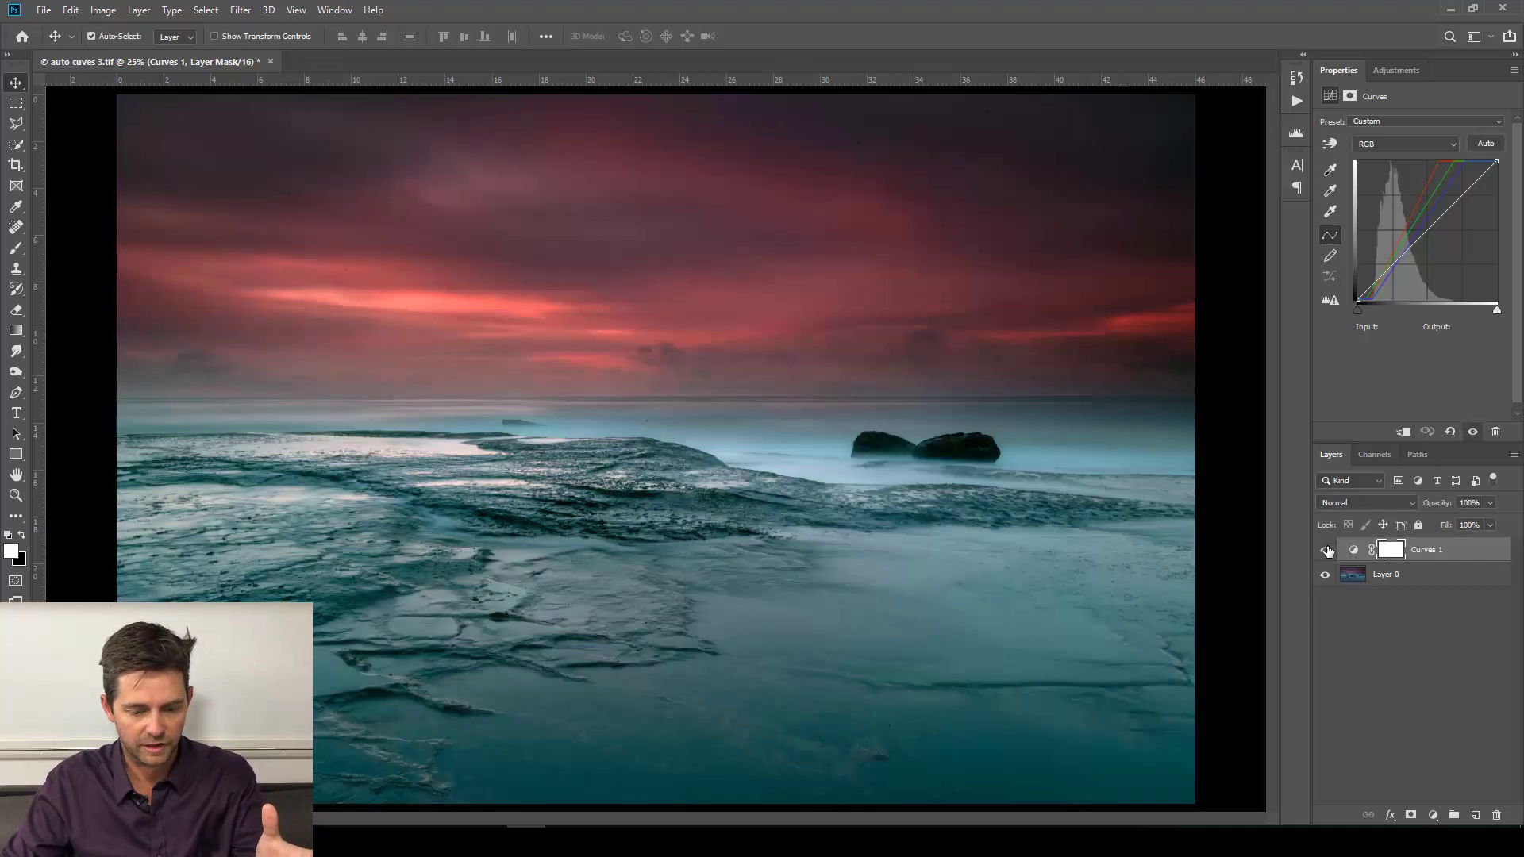
pyautogui.click(1327, 550)
pyautogui.click(1327, 550)
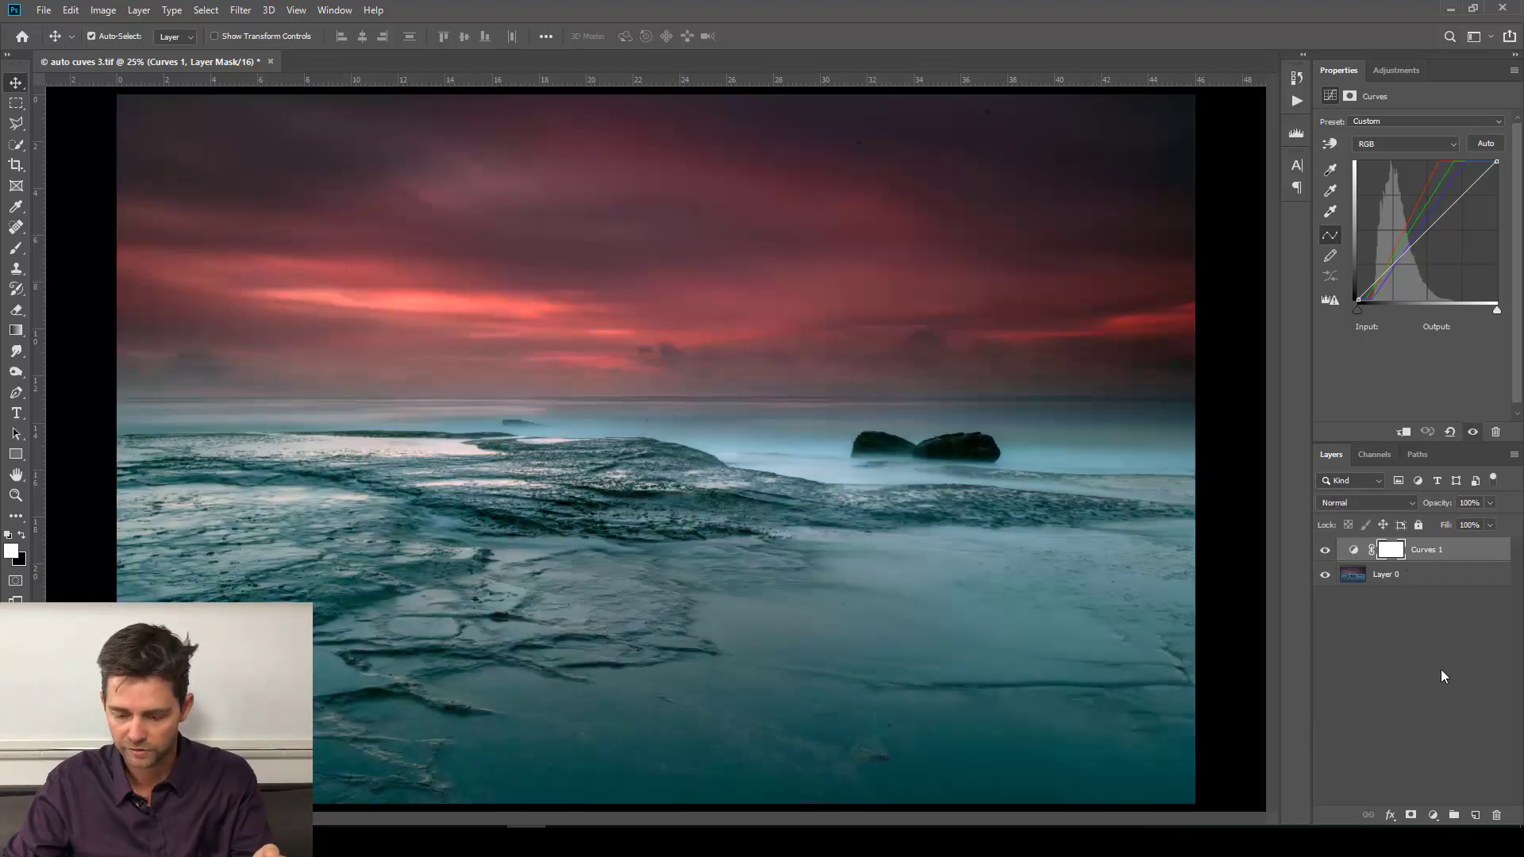
# Add a Curves 2 layer and raise input 105 to 146 to brighten
pyautogui.click(1433, 815)
pyautogui.click(1441, 609)
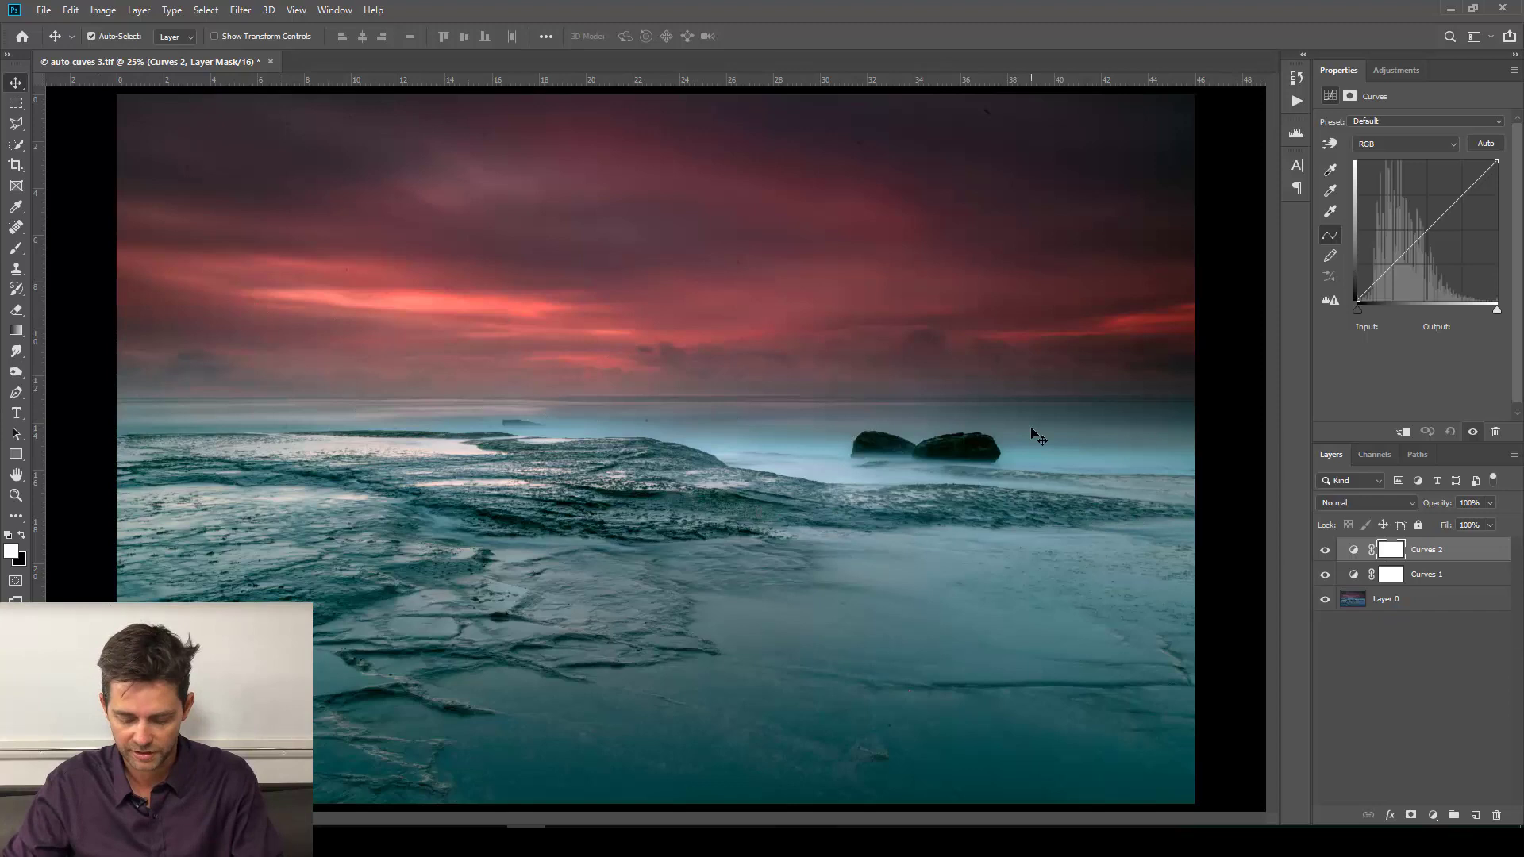
pyautogui.click(1430, 228)
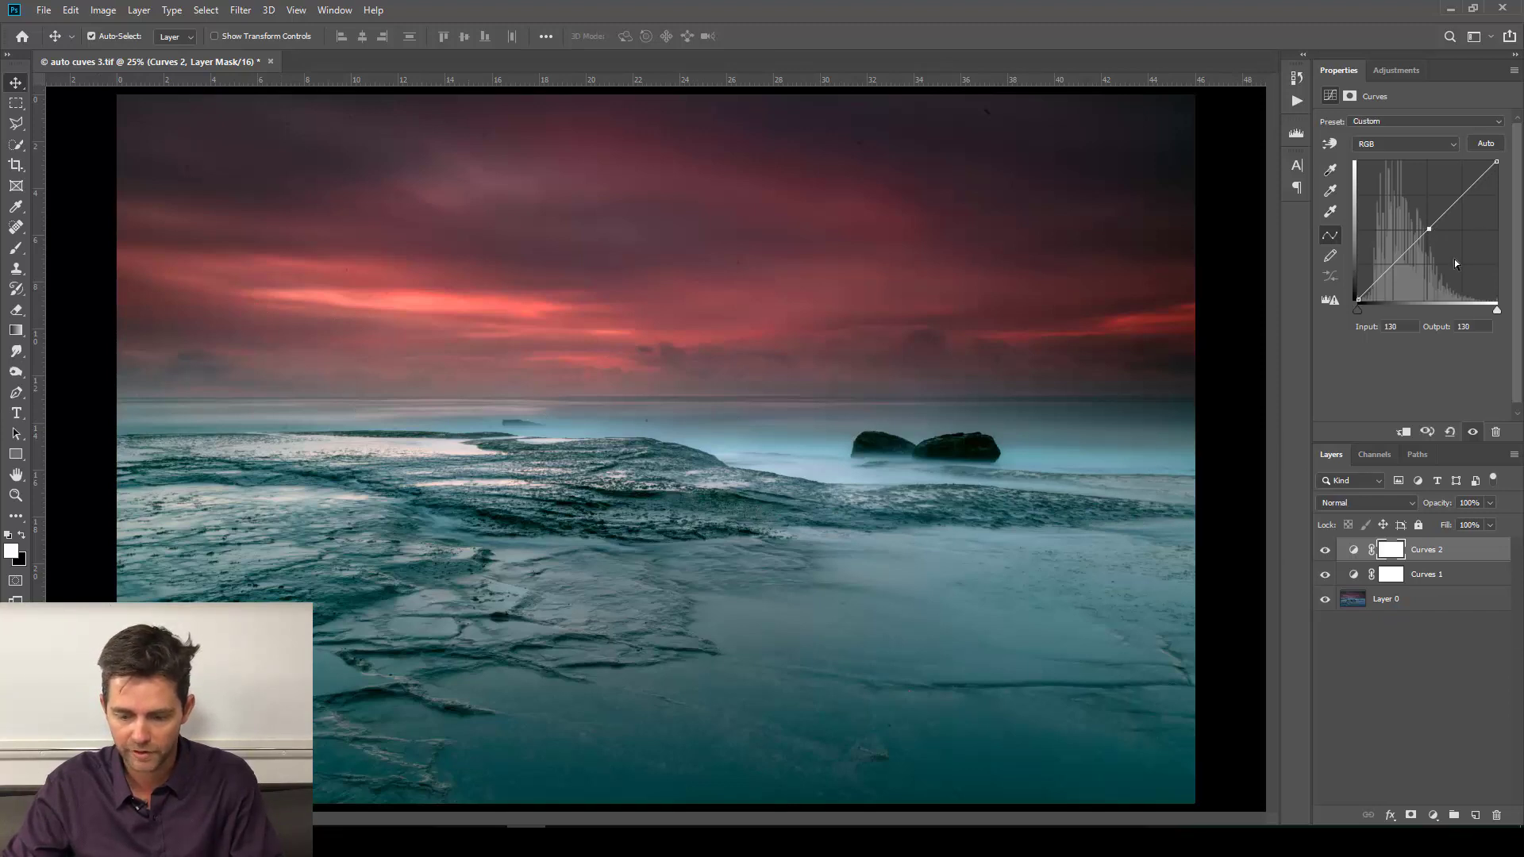
pyautogui.moveTo(1430, 233); pyautogui.dragTo(1418, 224)
# Invert the Curves 2 mask and paint white at about 38% along the horizon band
pyautogui.press('ctrl')
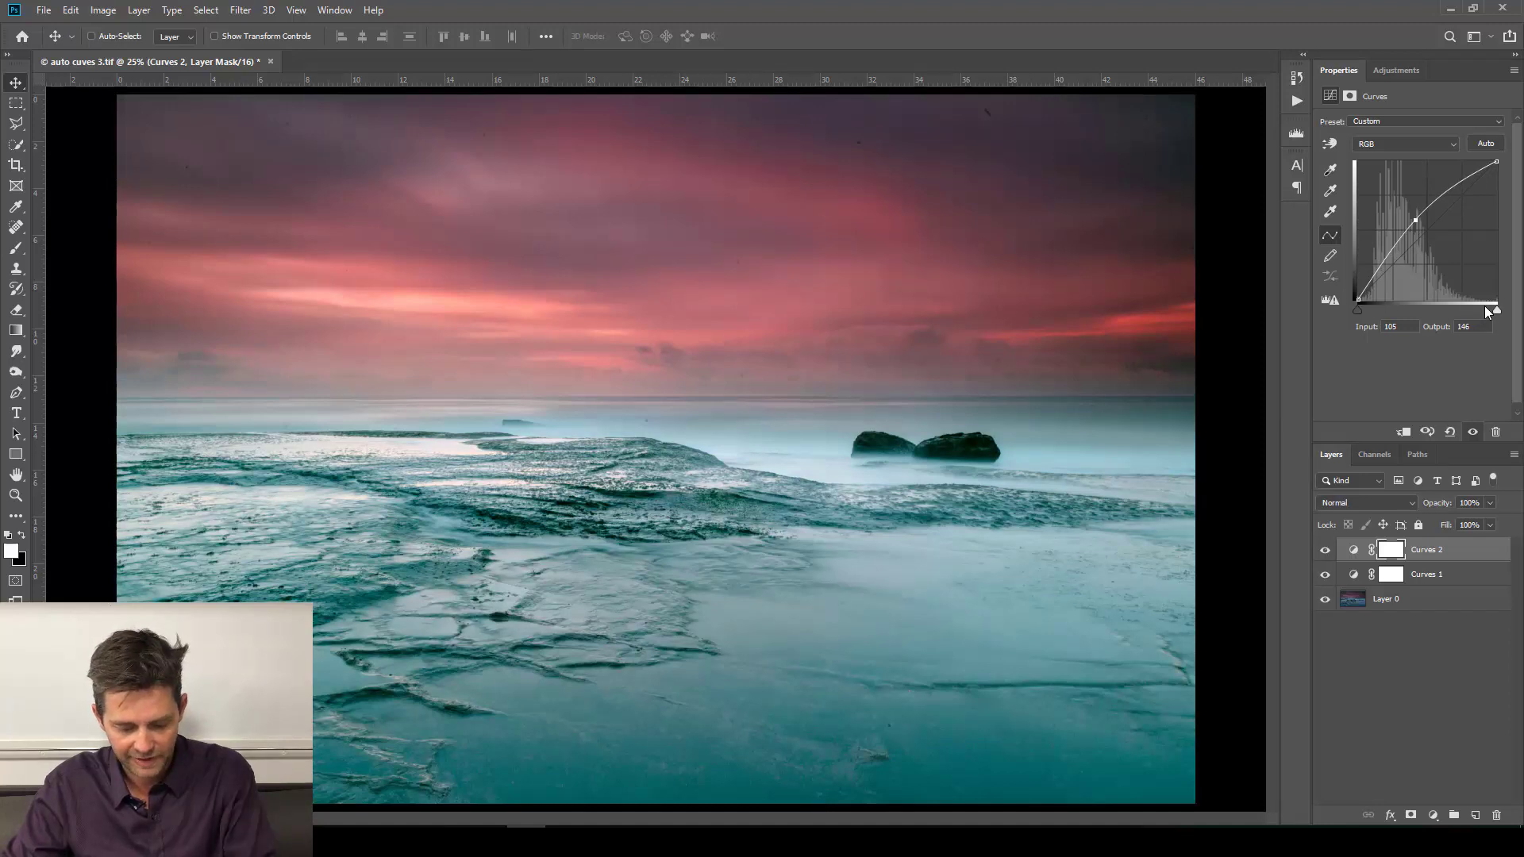
pyautogui.hotkey('ctrl', 'i')
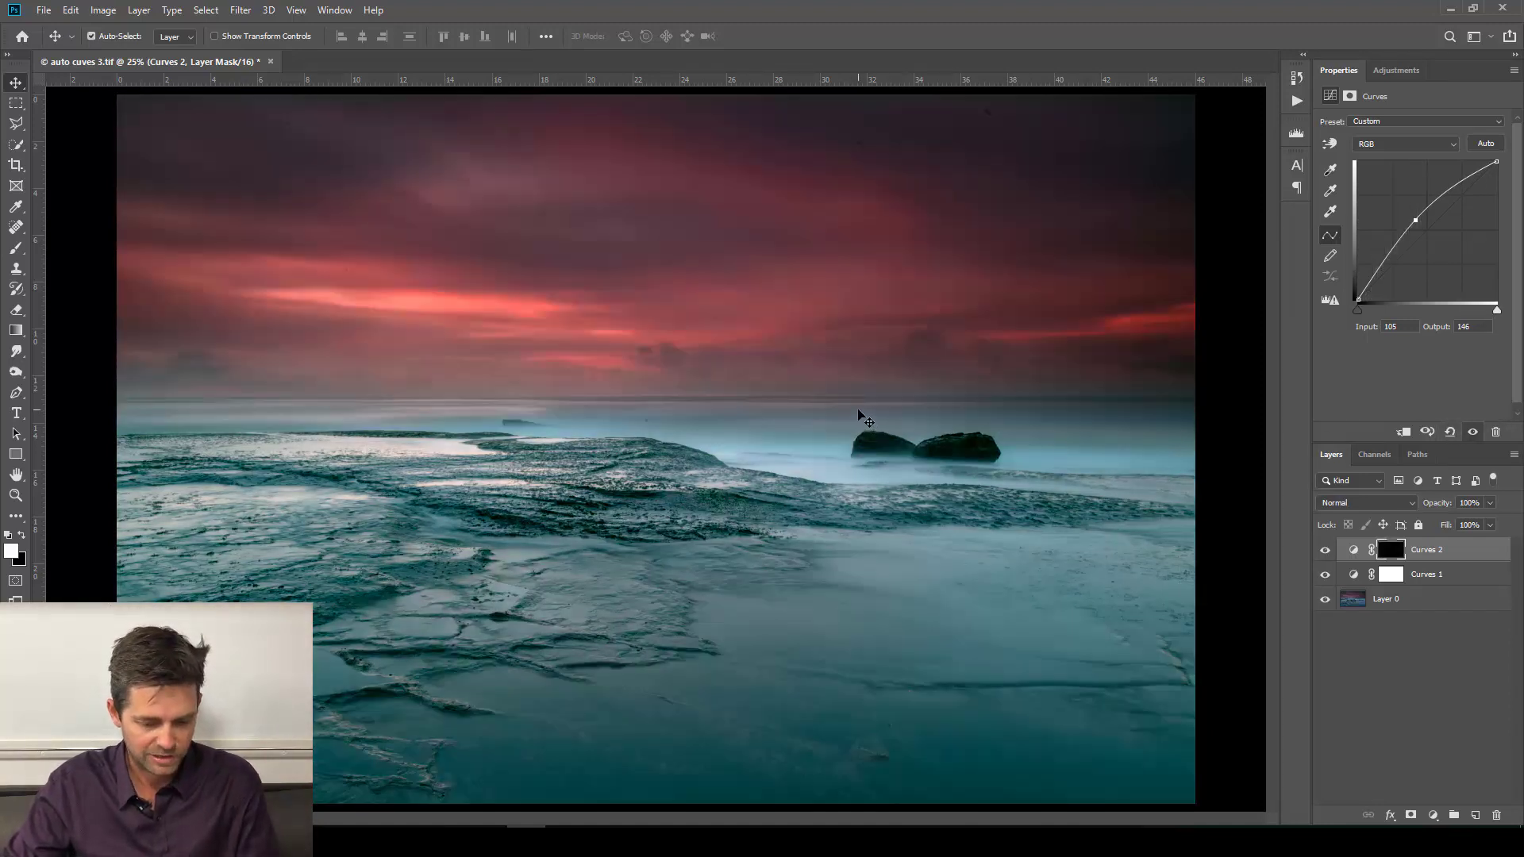
pyautogui.press('b')
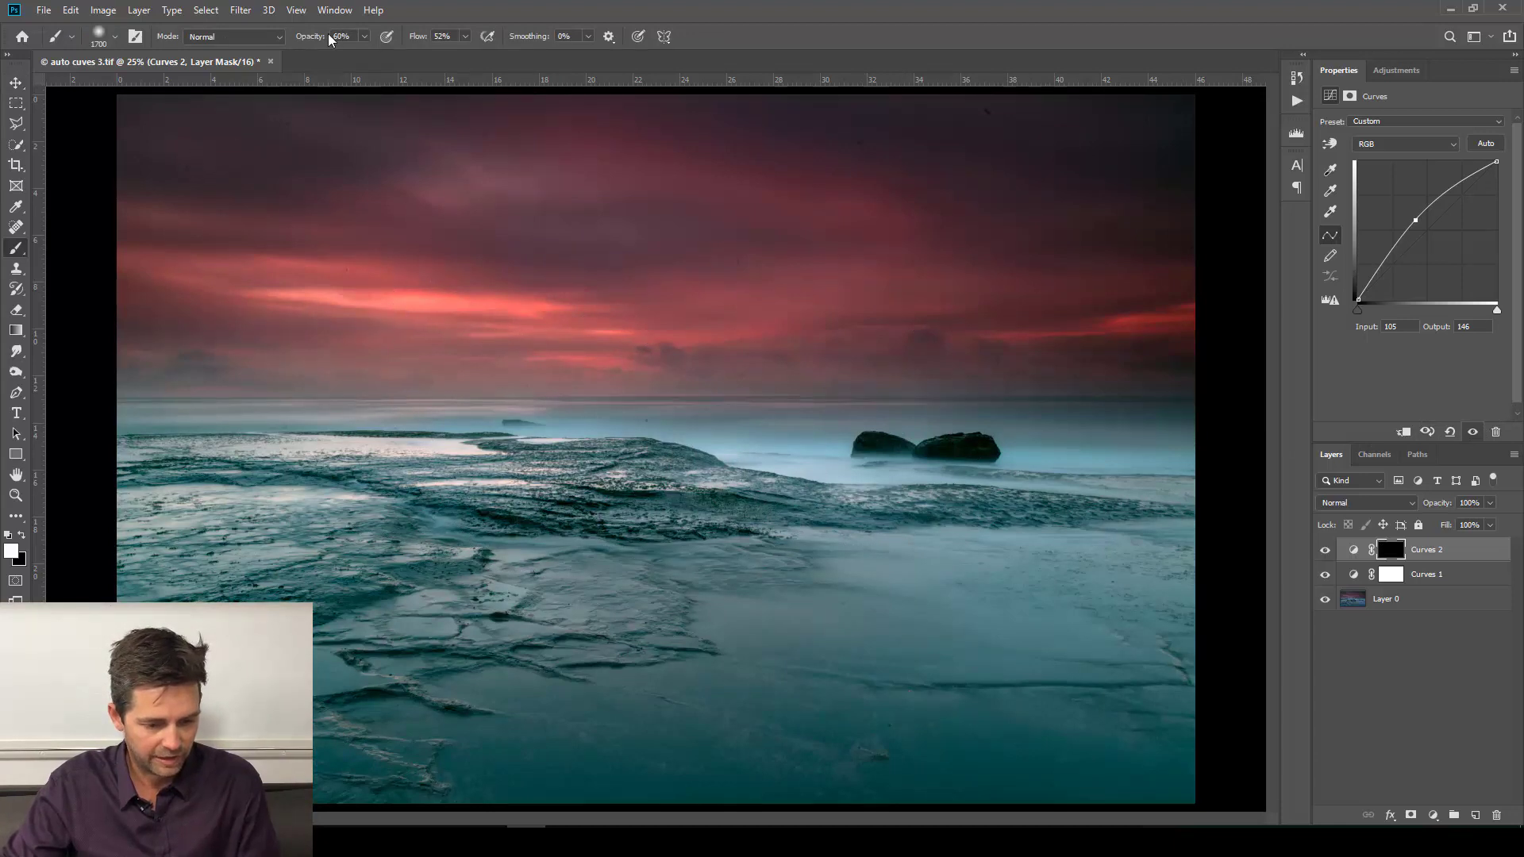
pyautogui.moveTo(329, 40); pyautogui.dragTo(299, 40)
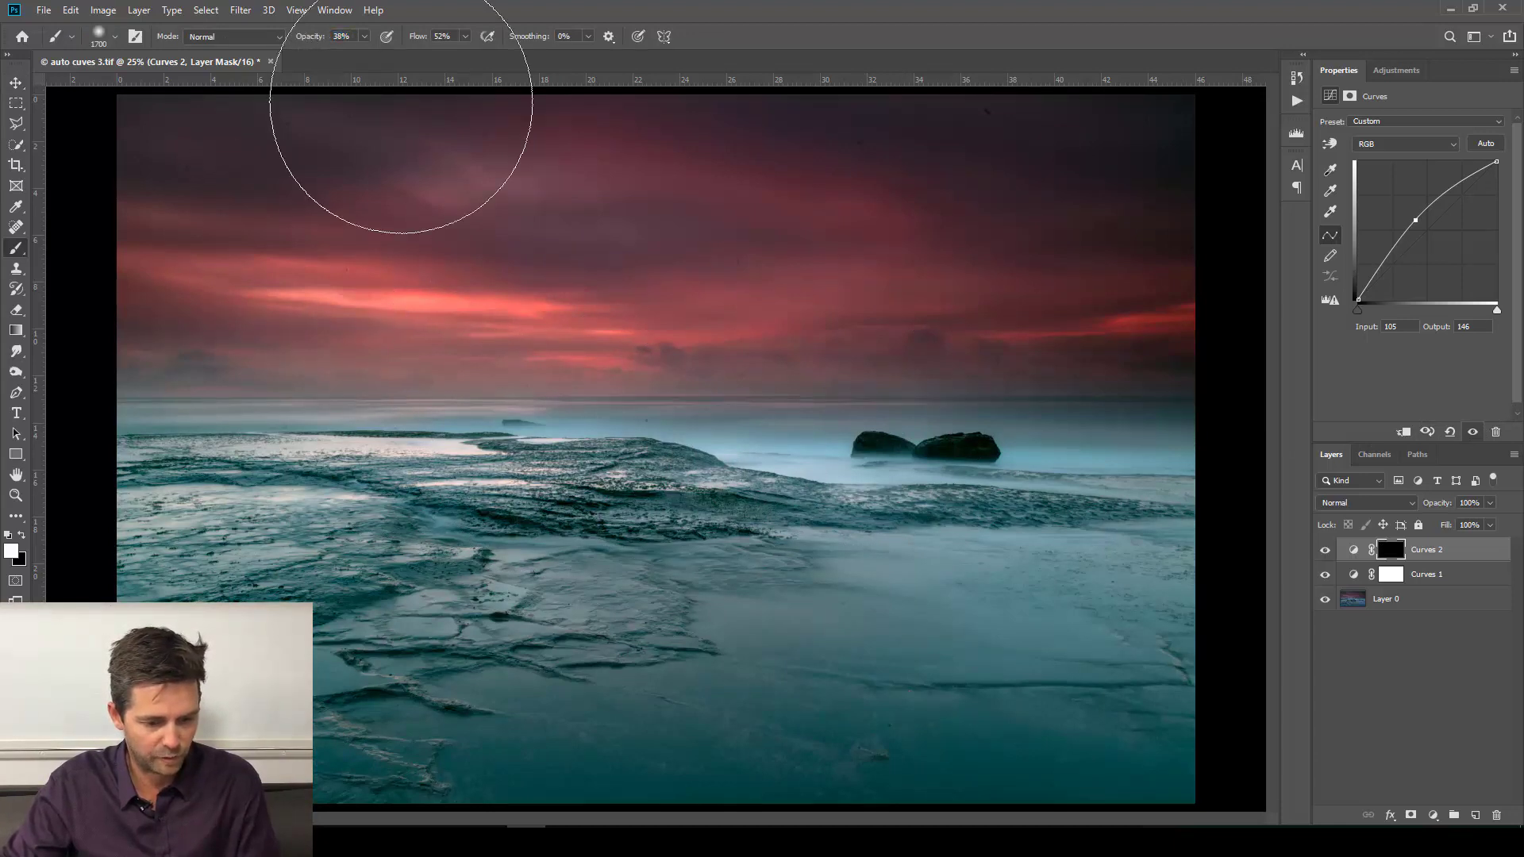
pyautogui.press('[')
pyautogui.press('[')
pyautogui.press('[')
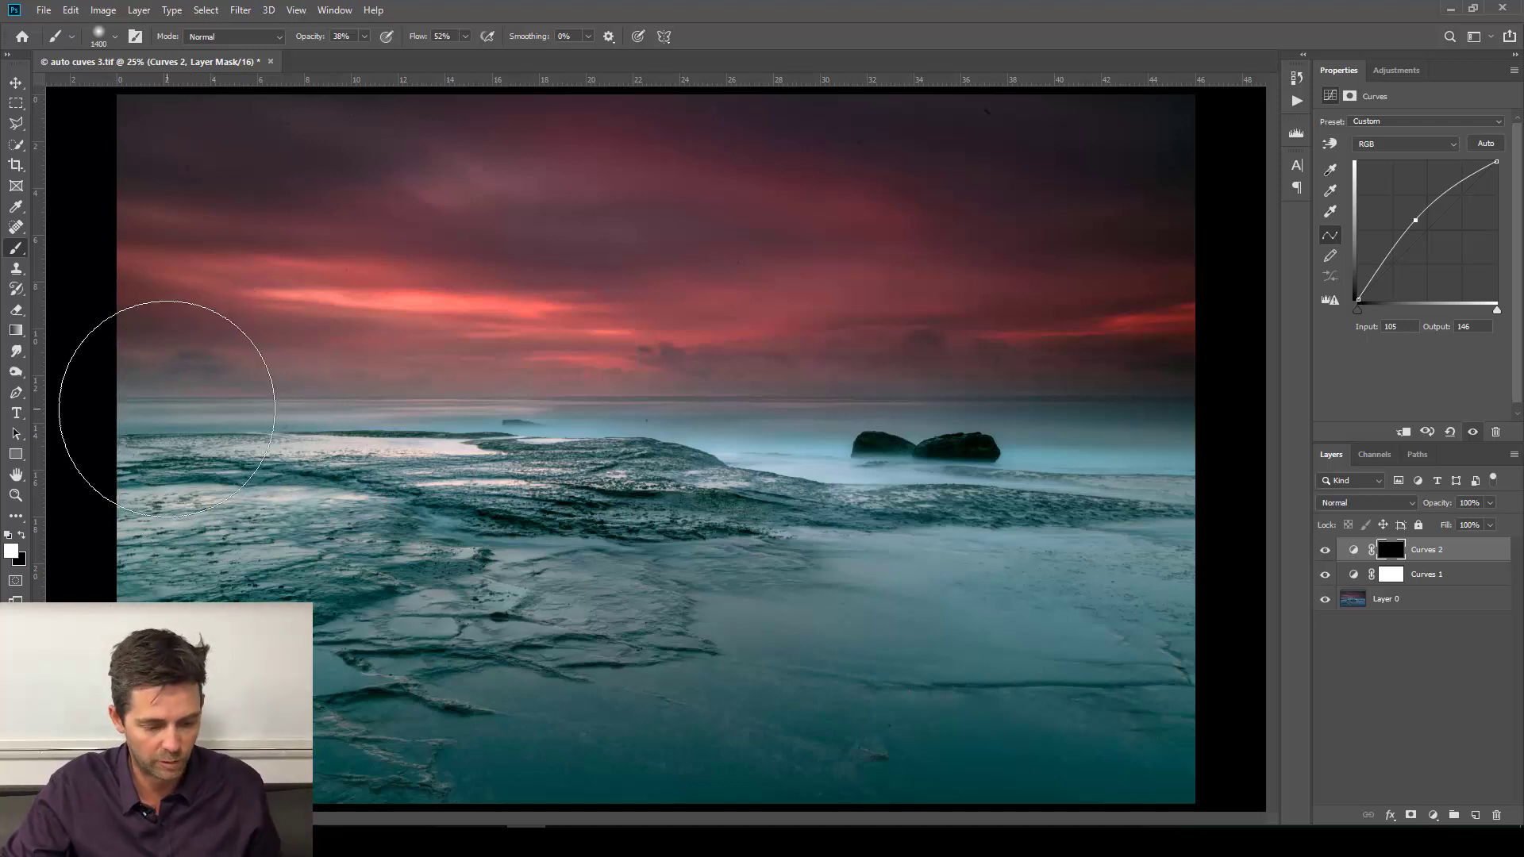
pyautogui.moveTo(1279, 486)
pyautogui.mouseDown()
pyautogui.moveTo(784, 475)
pyautogui.moveTo(488, 438)
pyautogui.moveTo(62, 431)
pyautogui.moveTo(135, 443)
pyautogui.moveTo(470, 414)
pyautogui.moveTo(822, 415)
pyautogui.moveTo(1294, 496)
pyautogui.moveTo(1187, 481)
pyautogui.mouseUp()
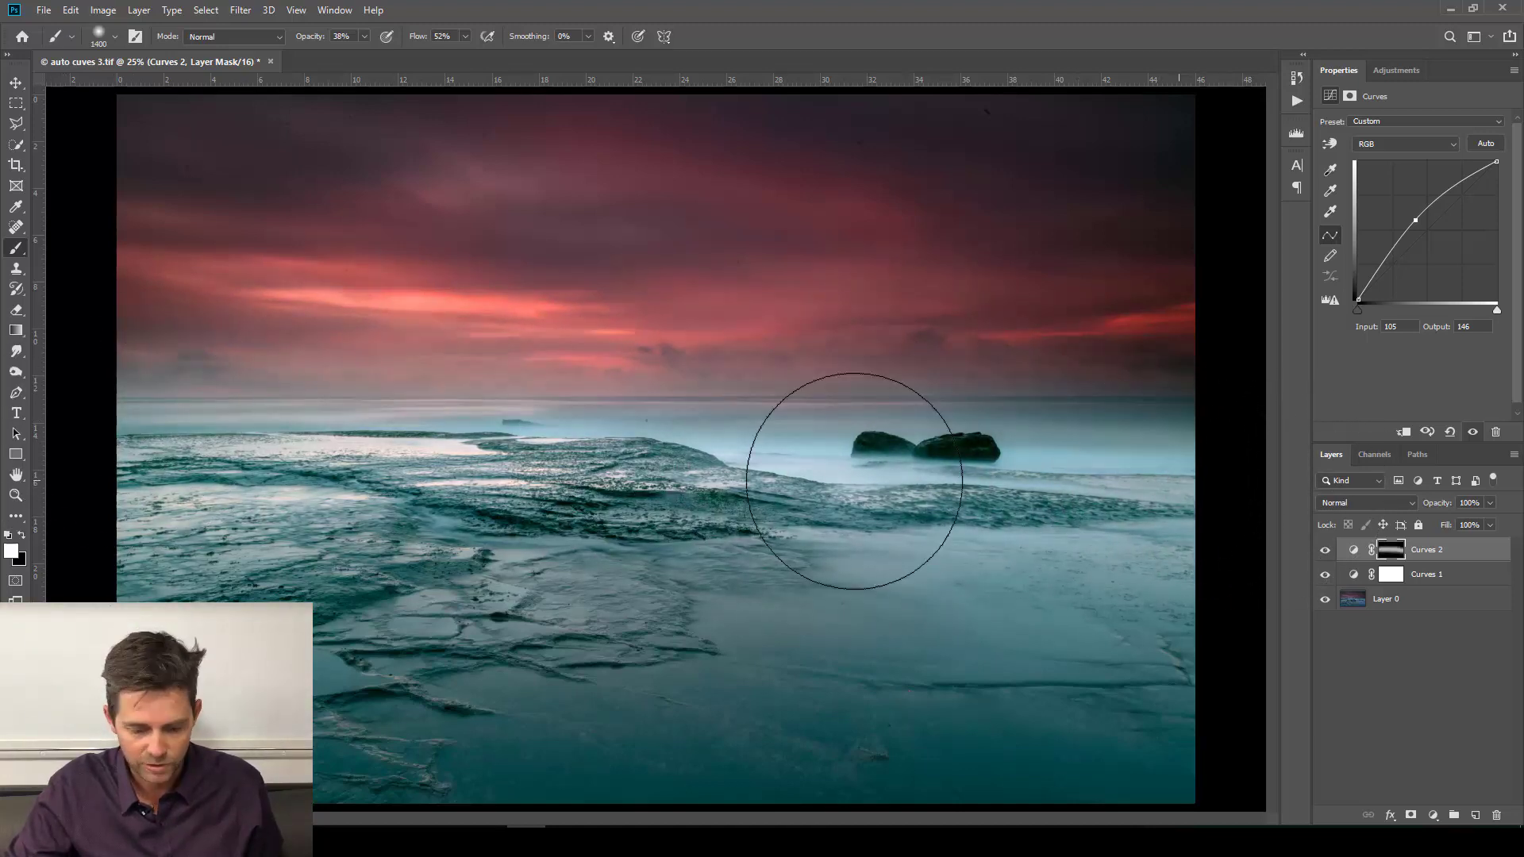
pyautogui.click(1324, 551)
pyautogui.click(1324, 550)
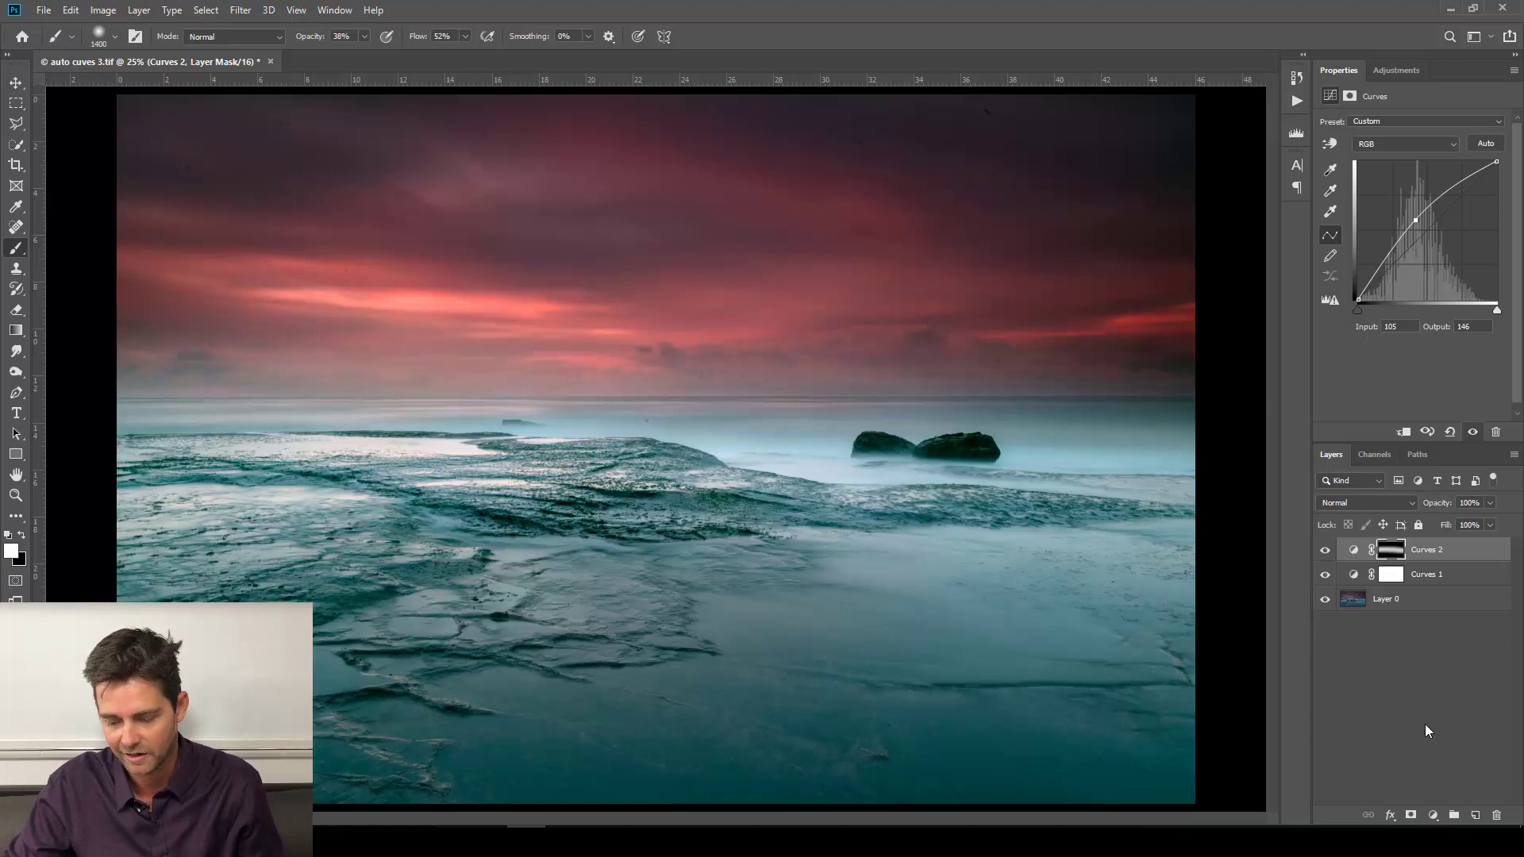
pyautogui.click(1433, 815)
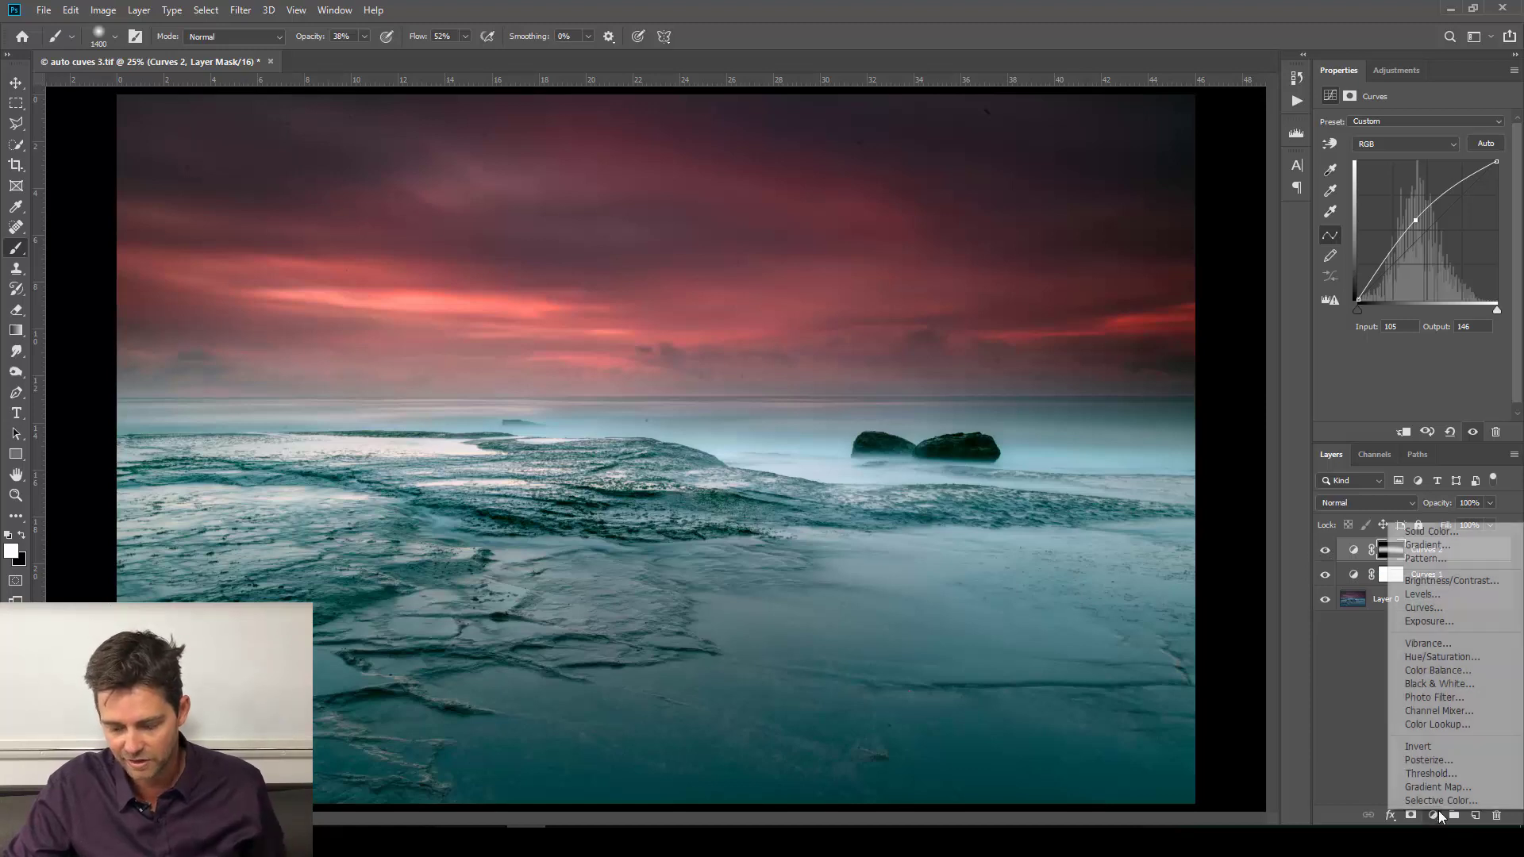
# Add Curves 3 with an S-curve: input 73 lowered to 53, 182 raised to 211
pyautogui.click(1457, 609)
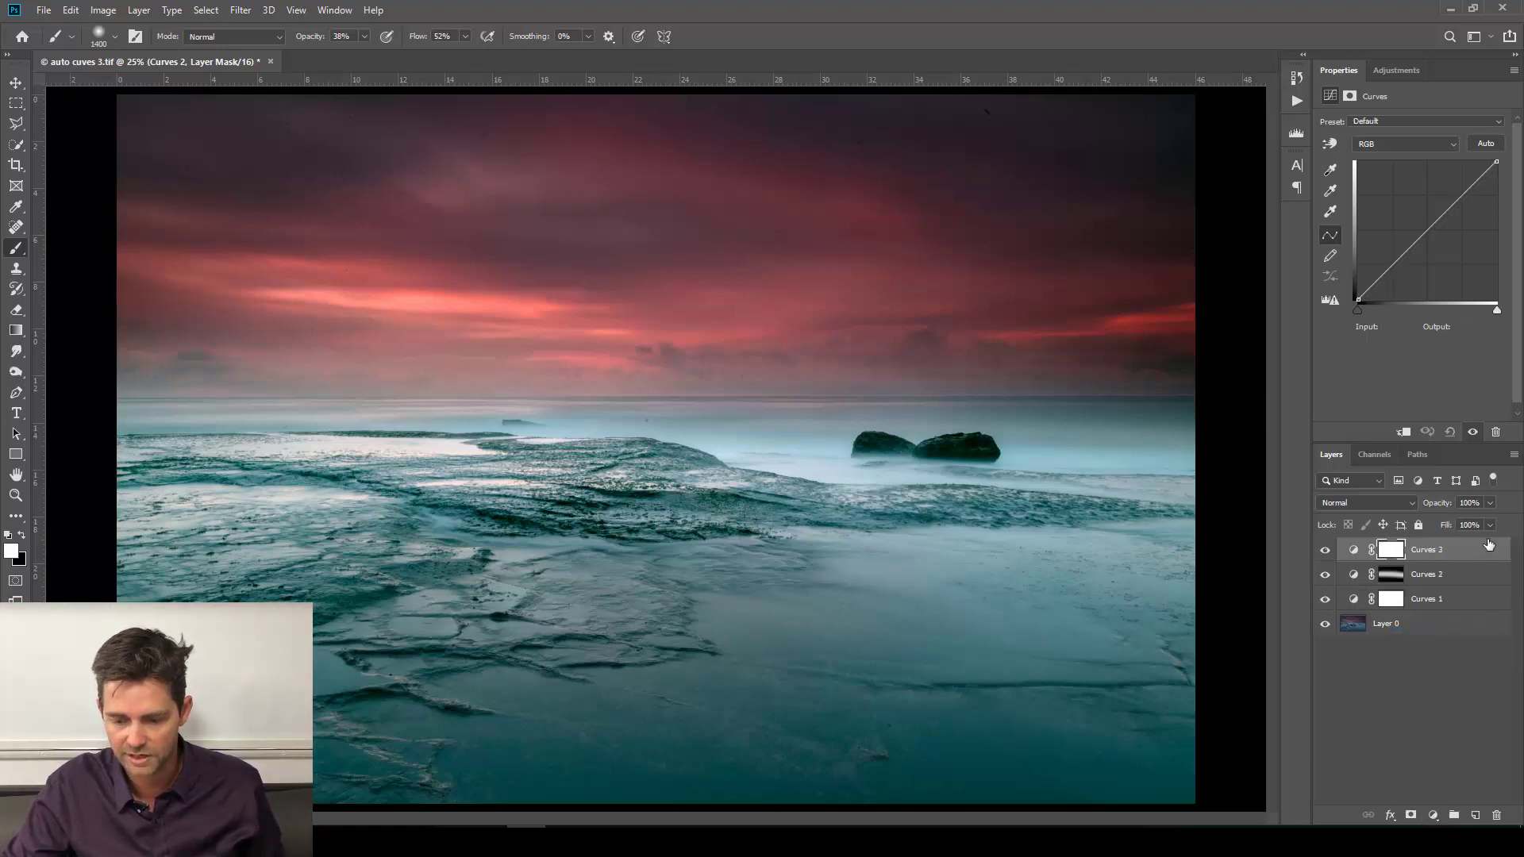
pyautogui.click(1465, 191)
pyautogui.click(1394, 264)
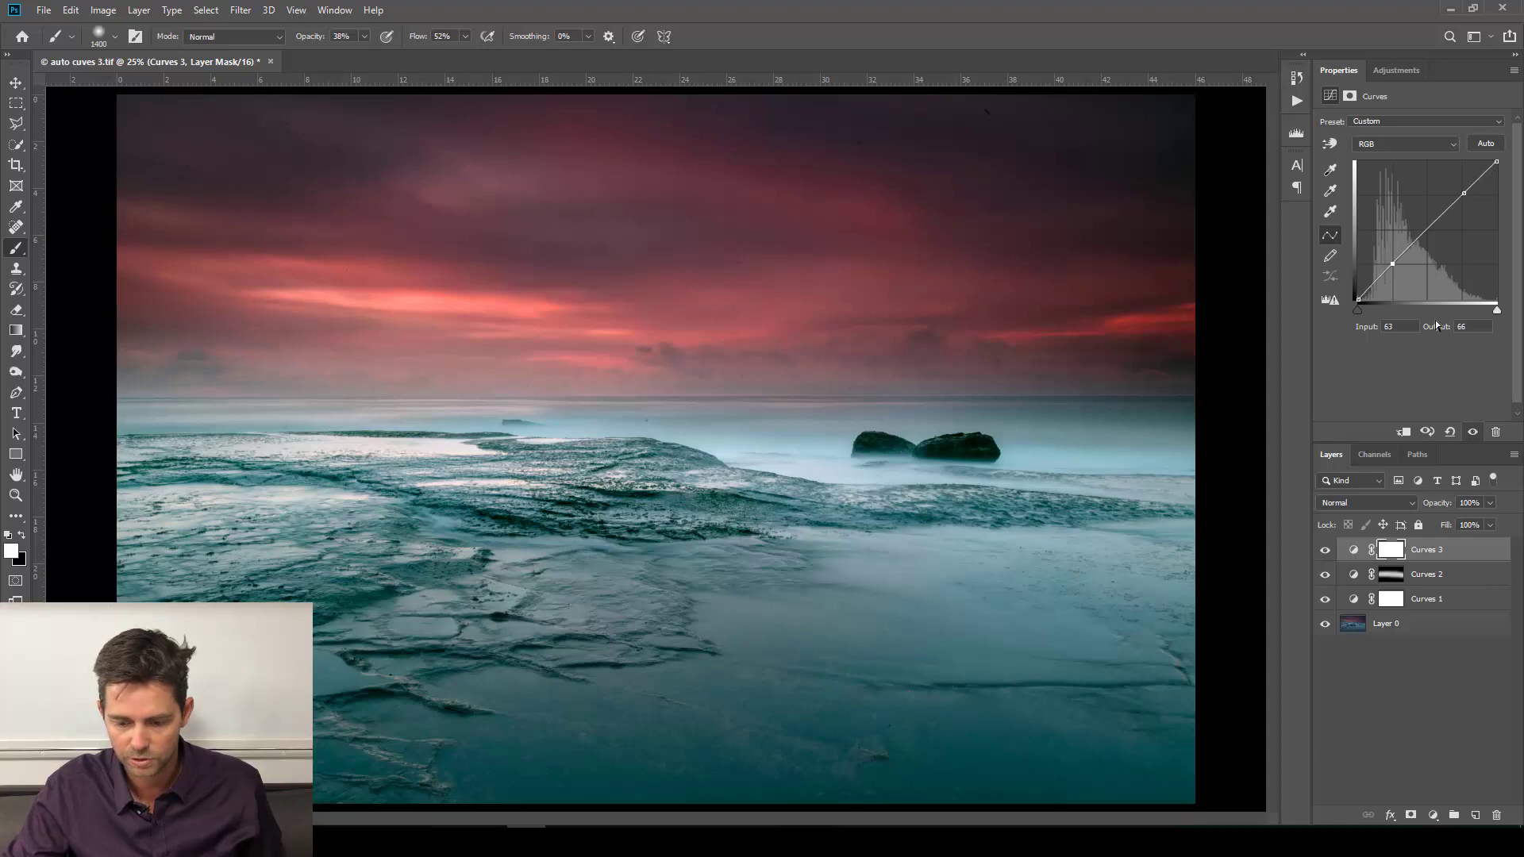
pyautogui.moveTo(1392, 264); pyautogui.dragTo(1396, 270)
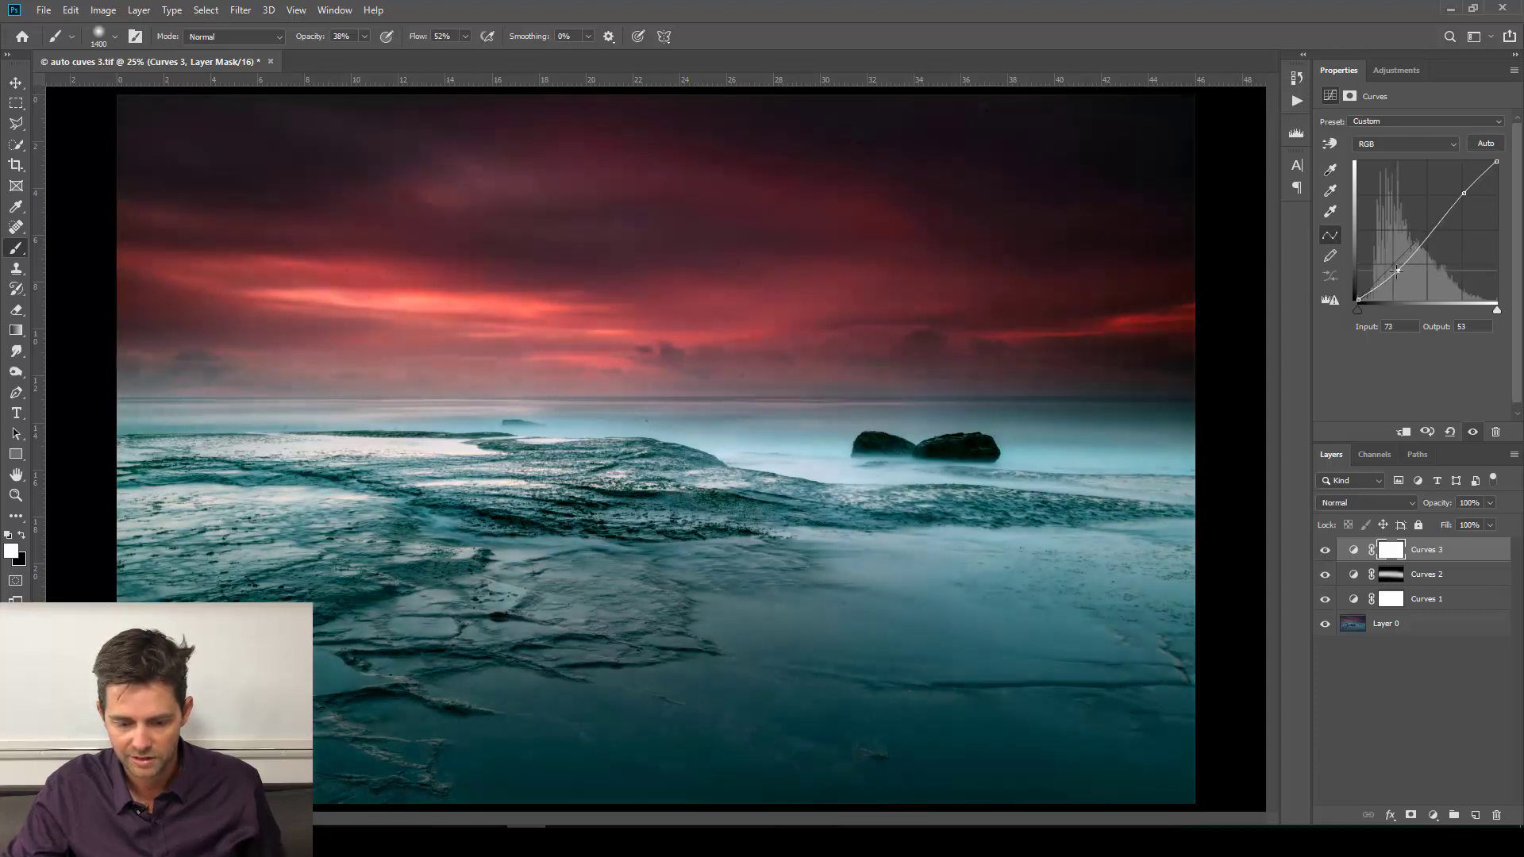
pyautogui.moveTo(1462, 192); pyautogui.dragTo(1456, 184)
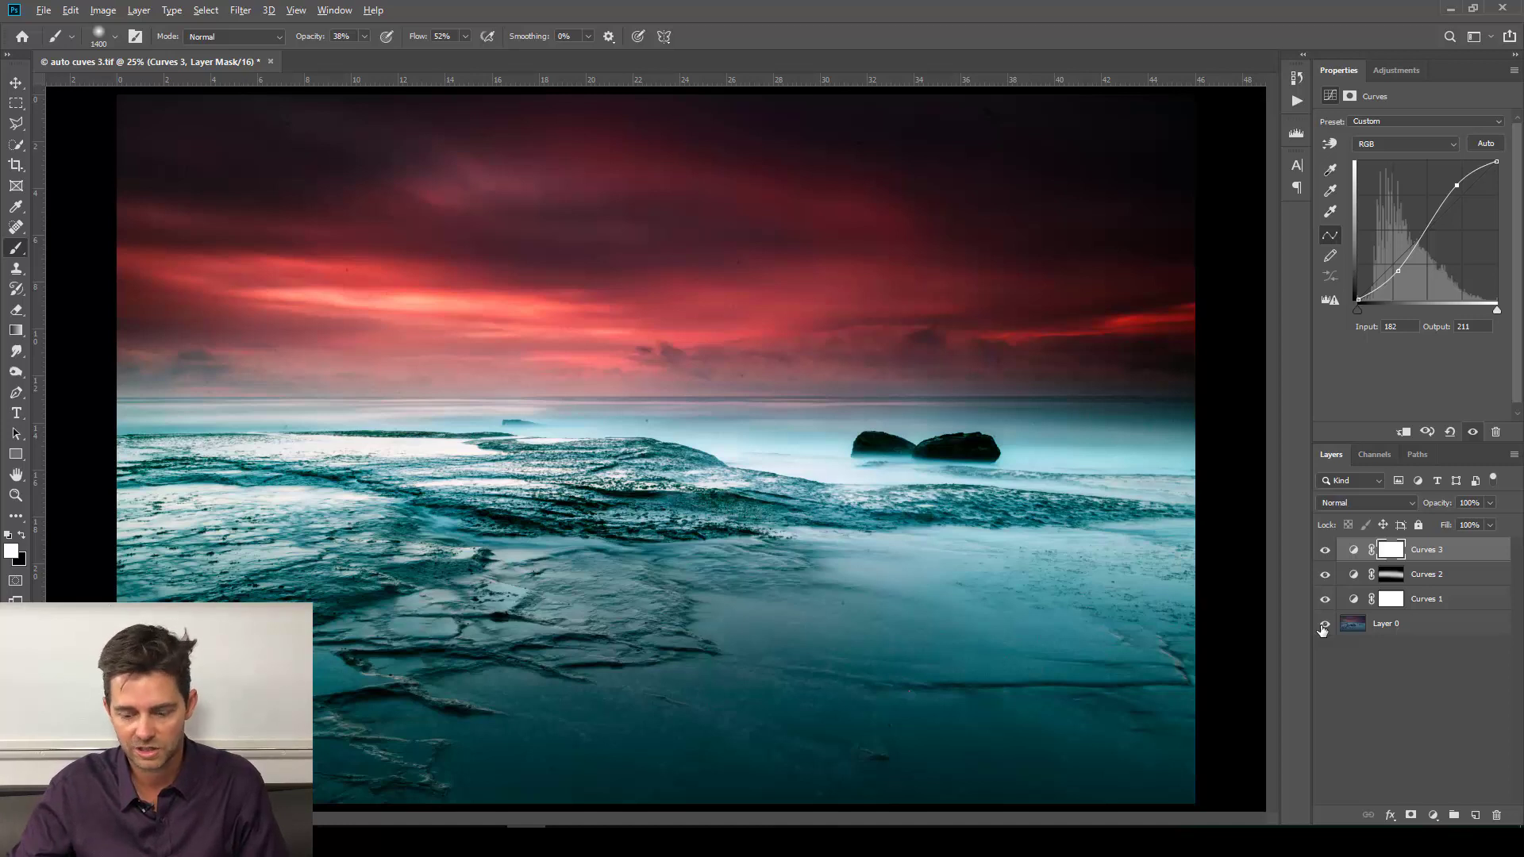
pyautogui.keyDown('alt'); pyautogui.click(1324, 627); pyautogui.keyUp('alt')
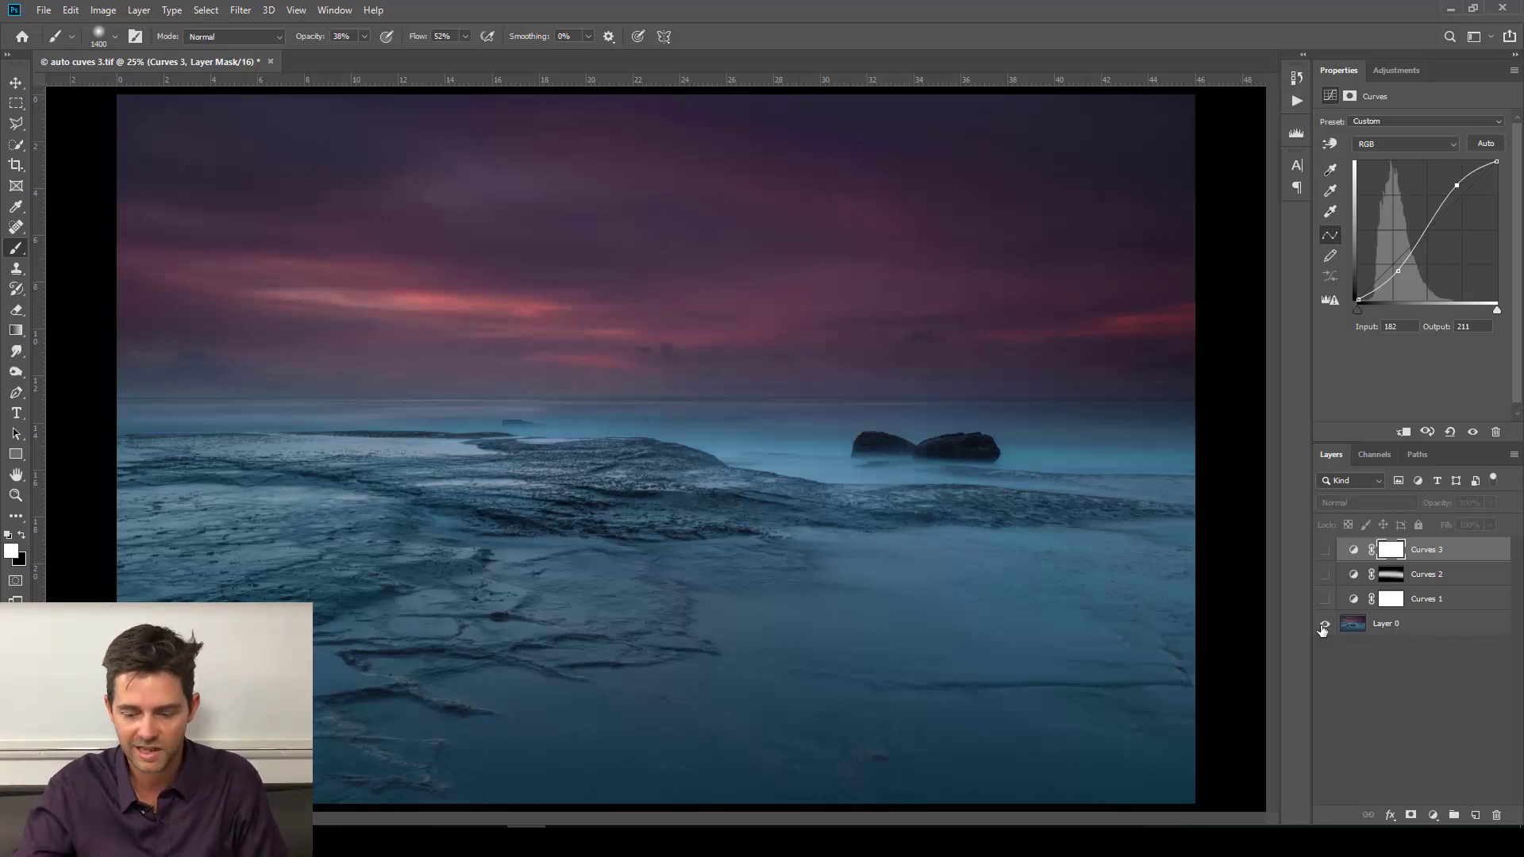
pyautogui.keyDown('alt'); pyautogui.click(1324, 627); pyautogui.keyUp('alt')
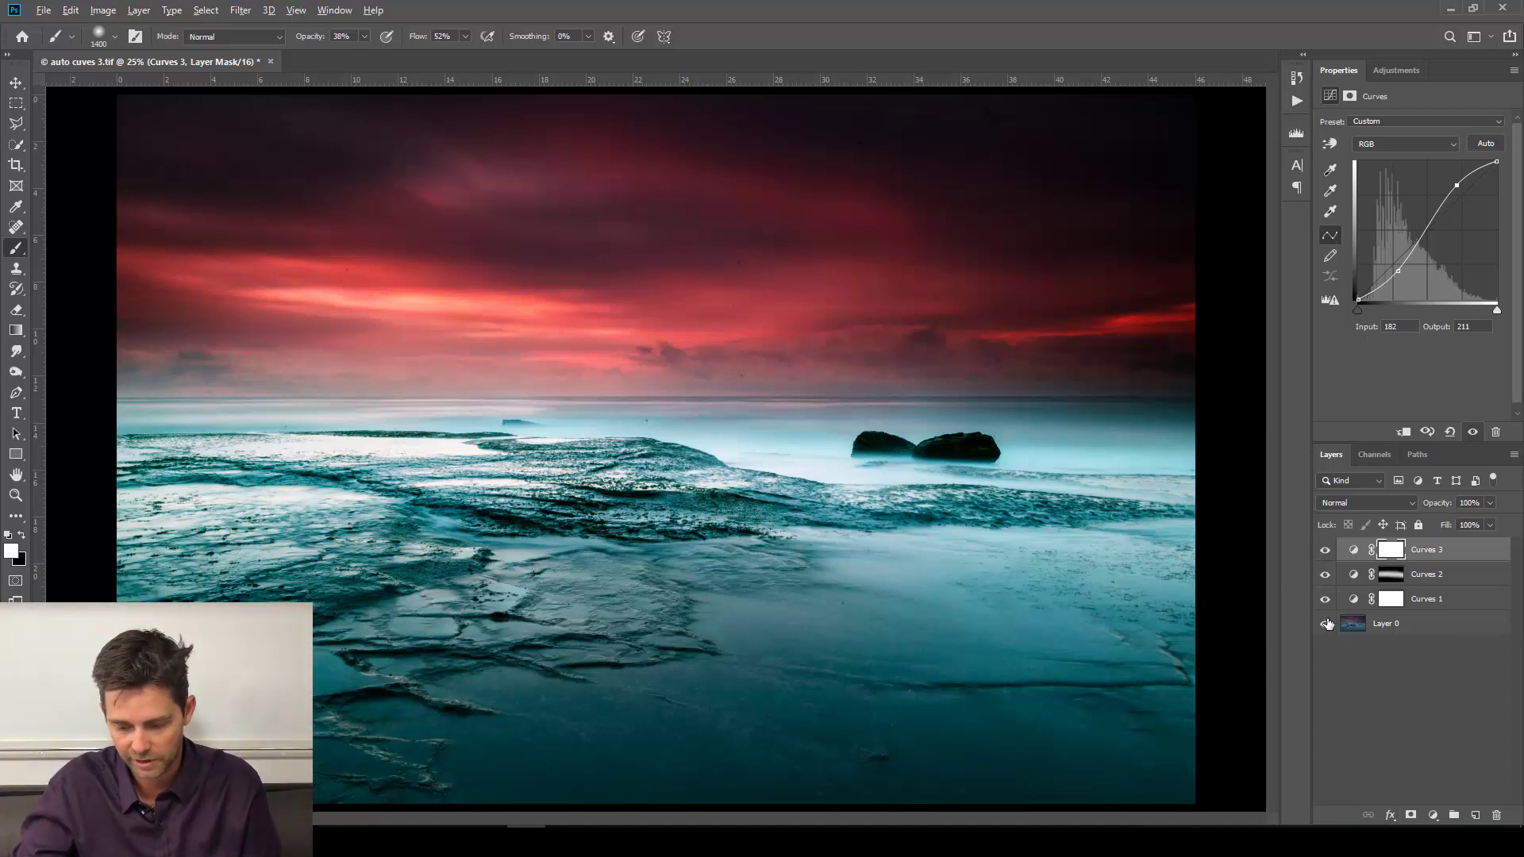
pyautogui.keyDown('alt'); pyautogui.click(1325, 624); pyautogui.keyUp('alt')
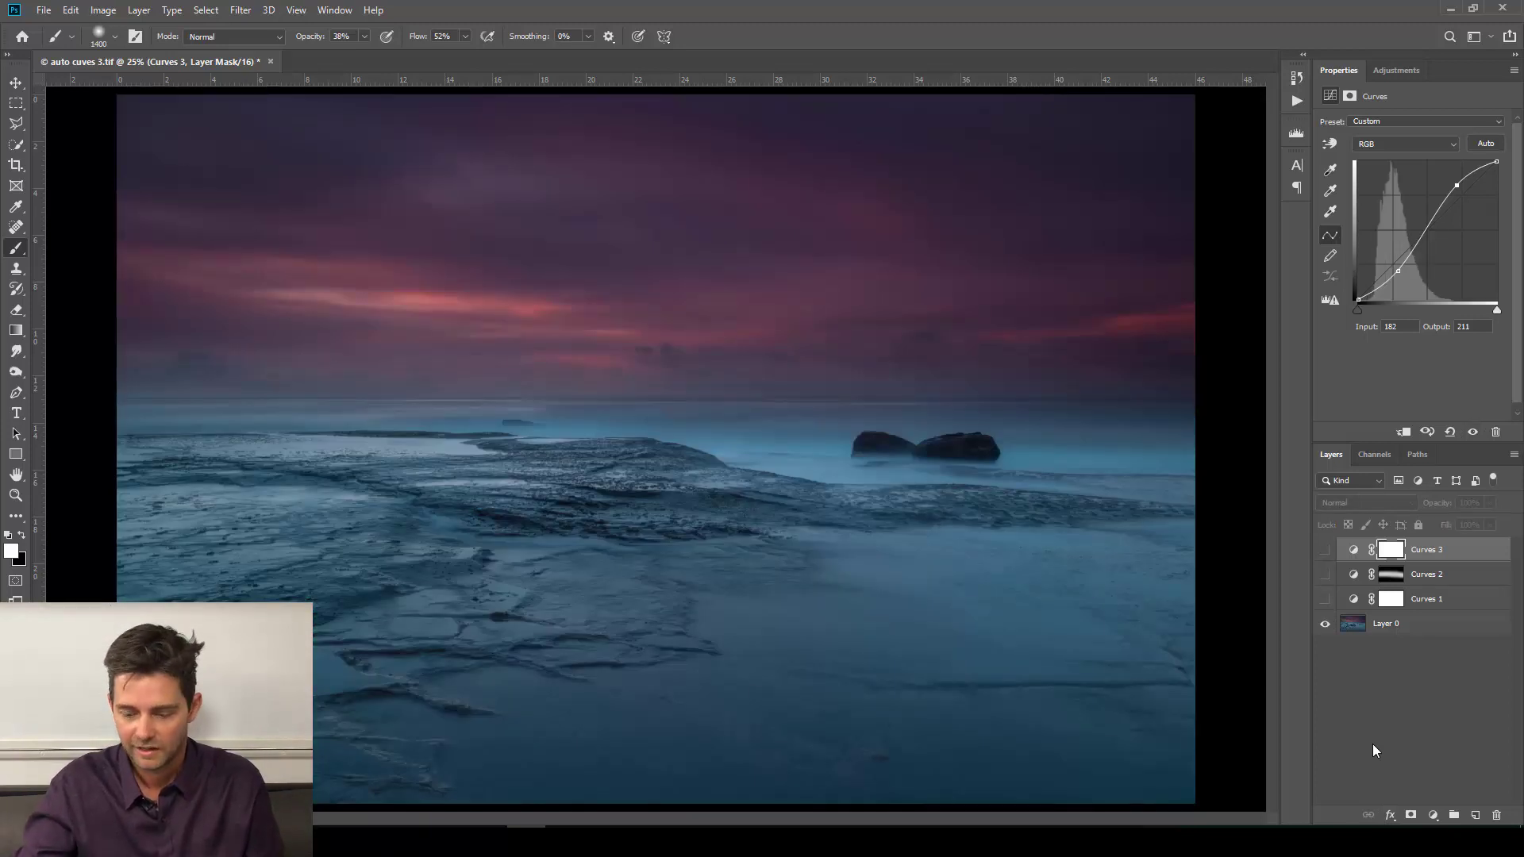
pyautogui.keyDown('alt'); pyautogui.click(1325, 624); pyautogui.keyUp('alt')
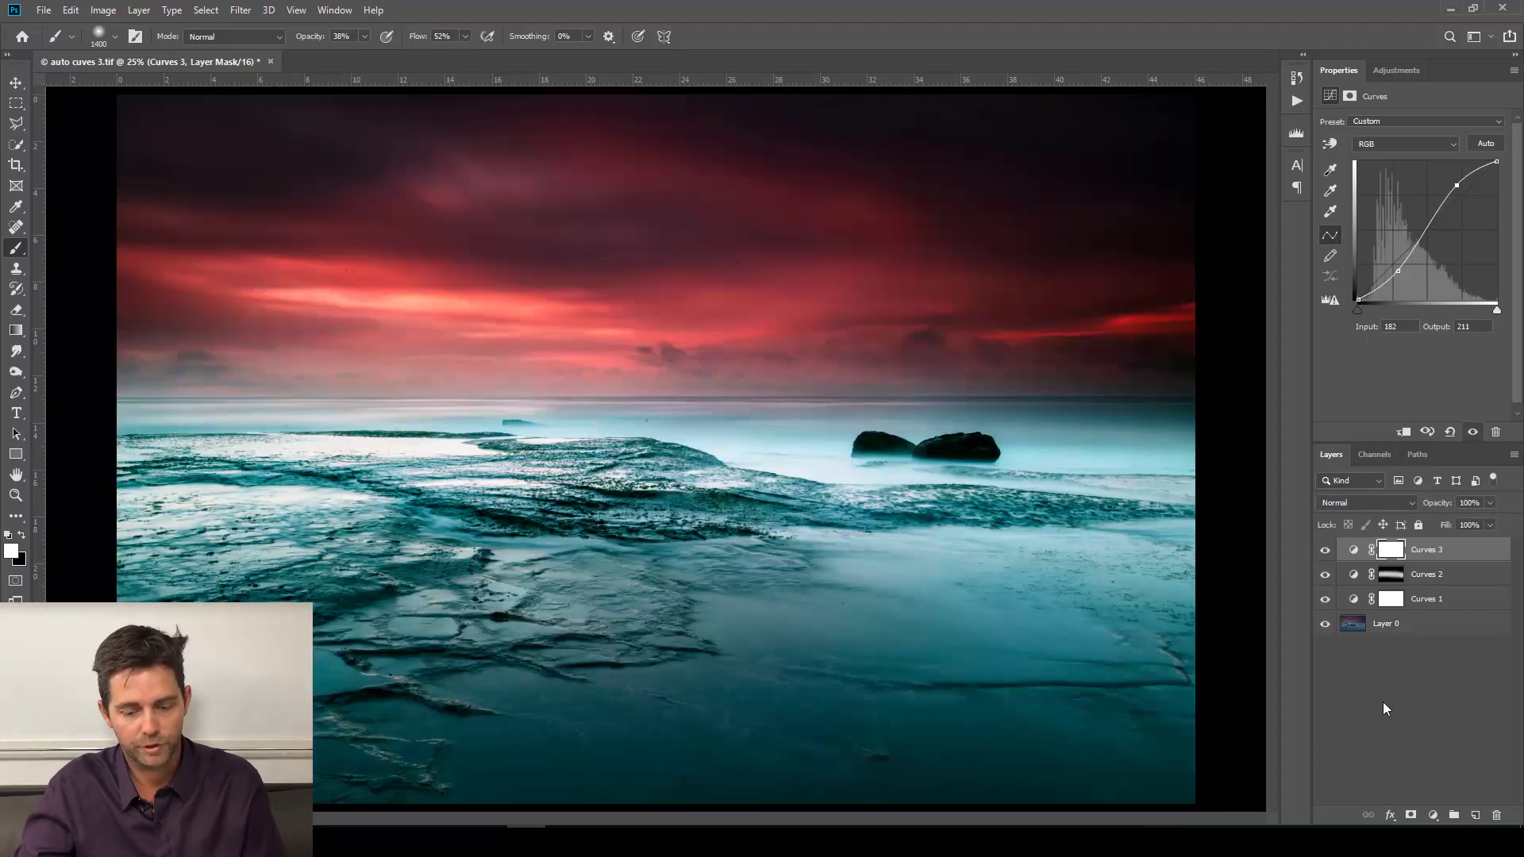